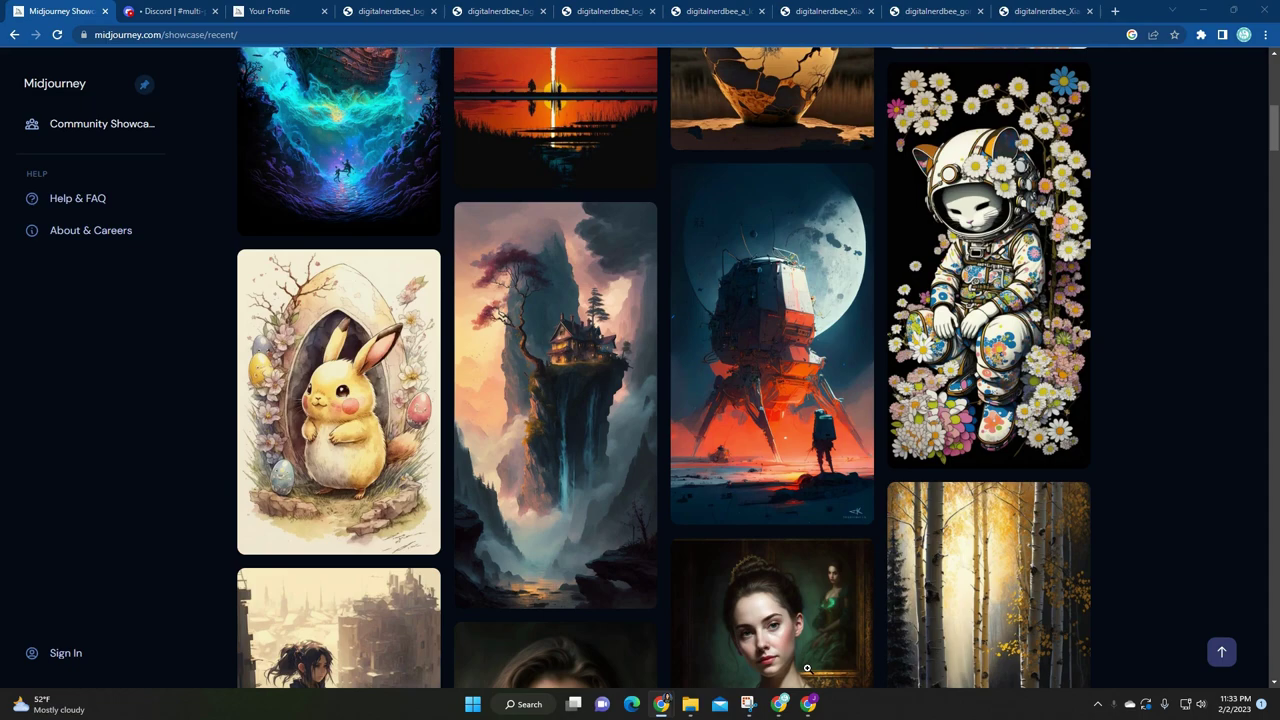
# Scroll down through the Midjourney website page
pyautogui.scroll(-9, 807, 668)
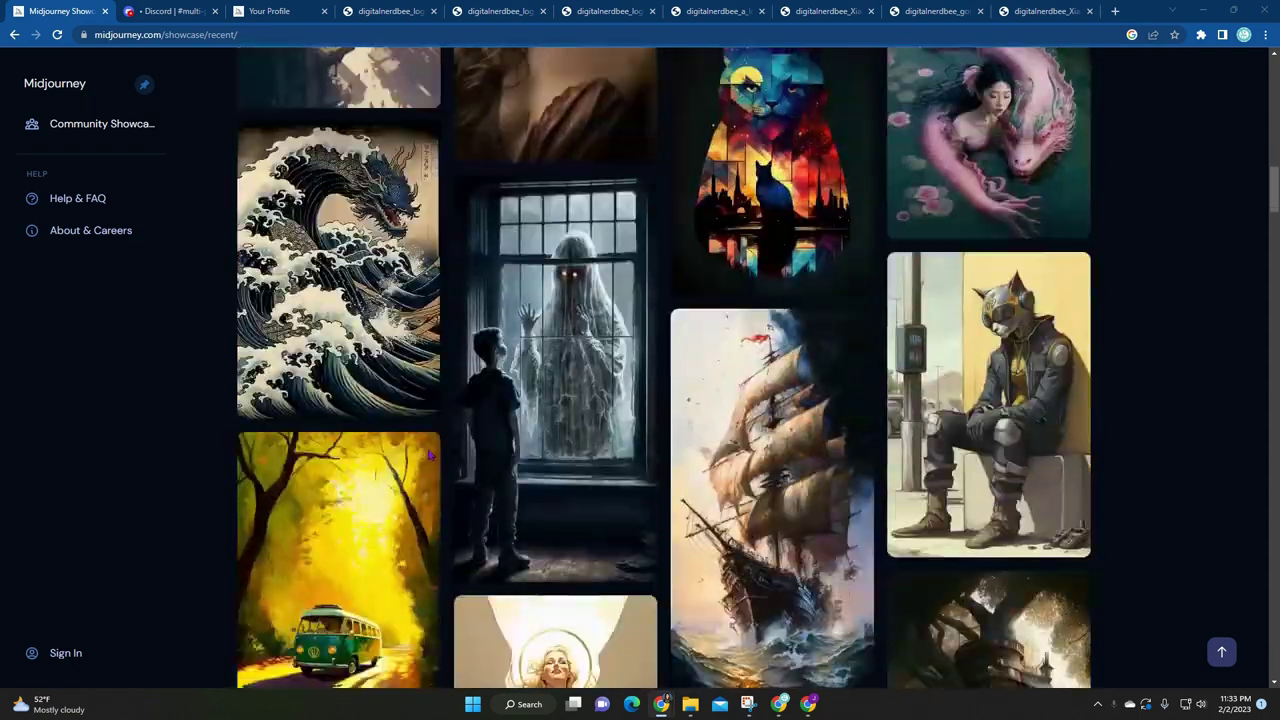
pyautogui.moveTo(407, 452)
pyautogui.scroll(-5, 407, 452)
pyautogui.scroll(-2, 990, 448)
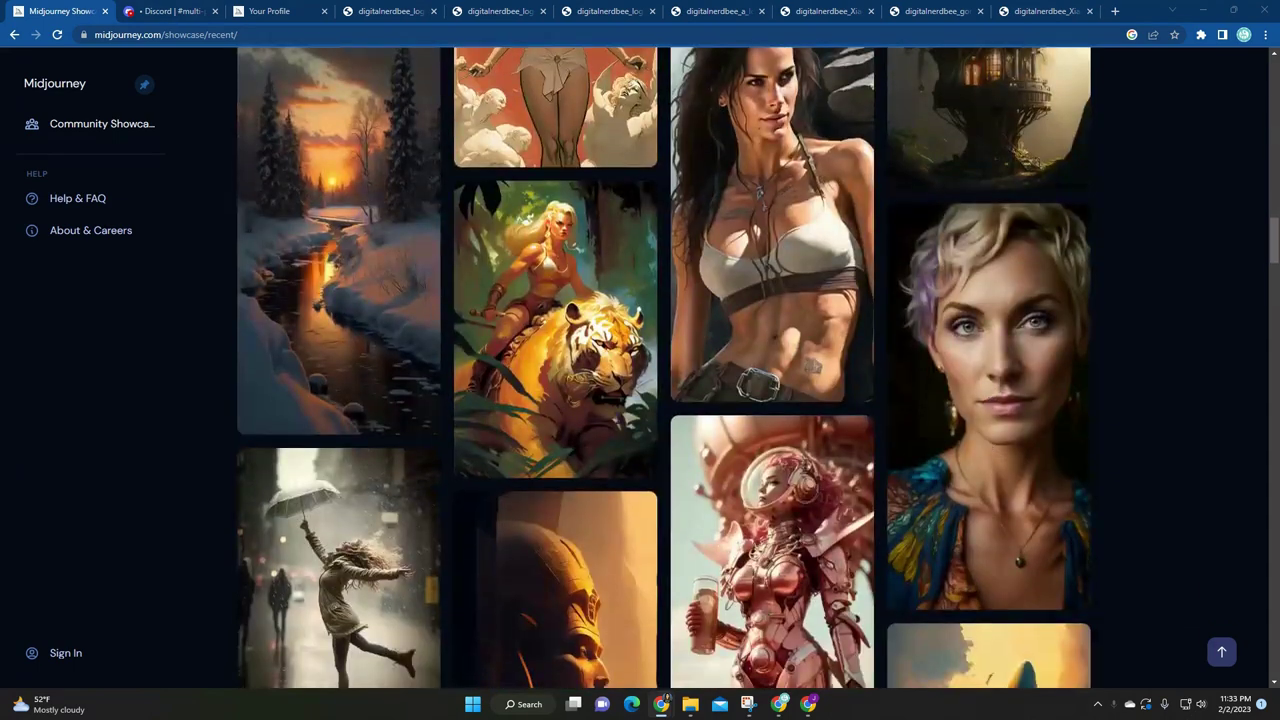
pyautogui.scroll(-5, 737, 452)
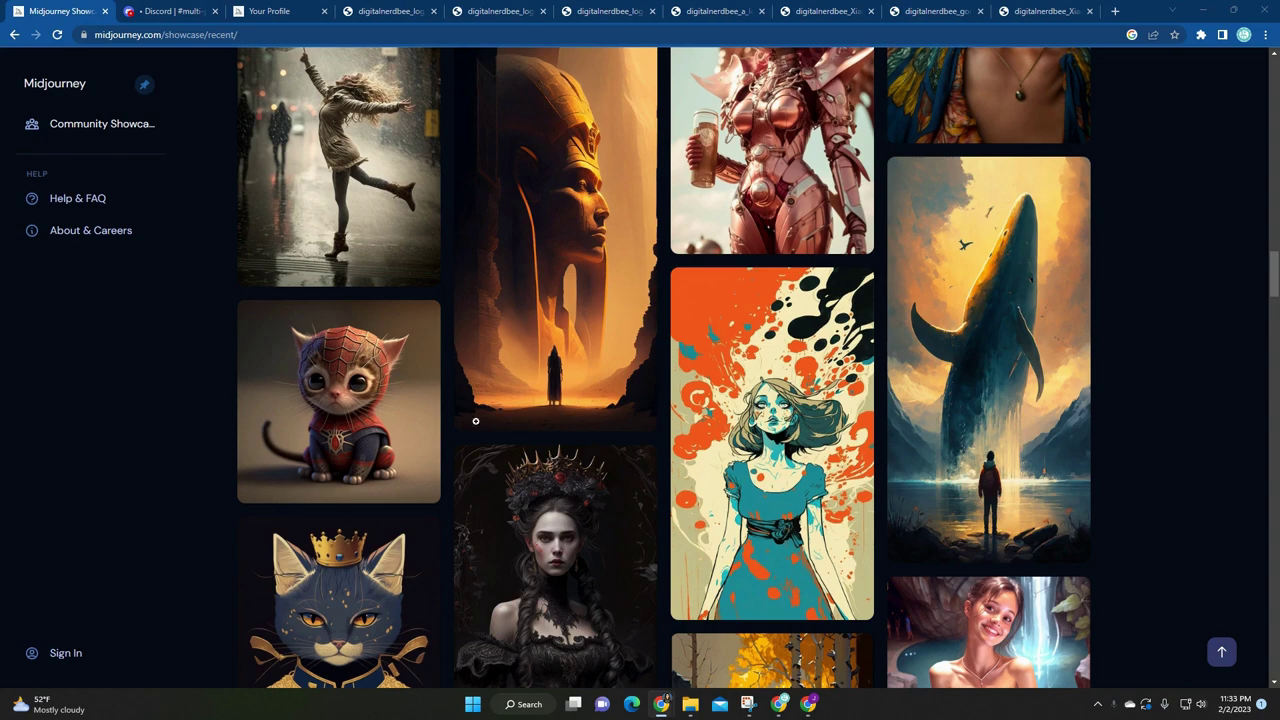
pyautogui.scroll(-5, 475, 421)
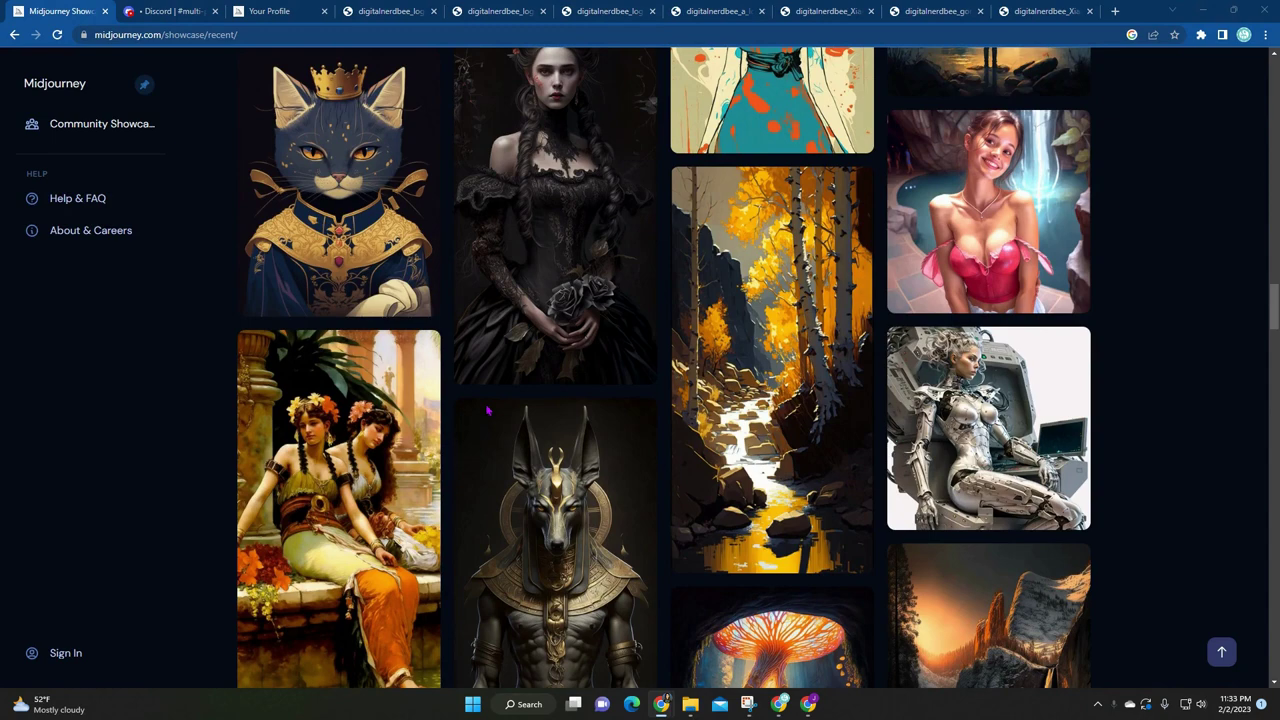
pyautogui.scroll(-6, 488, 410)
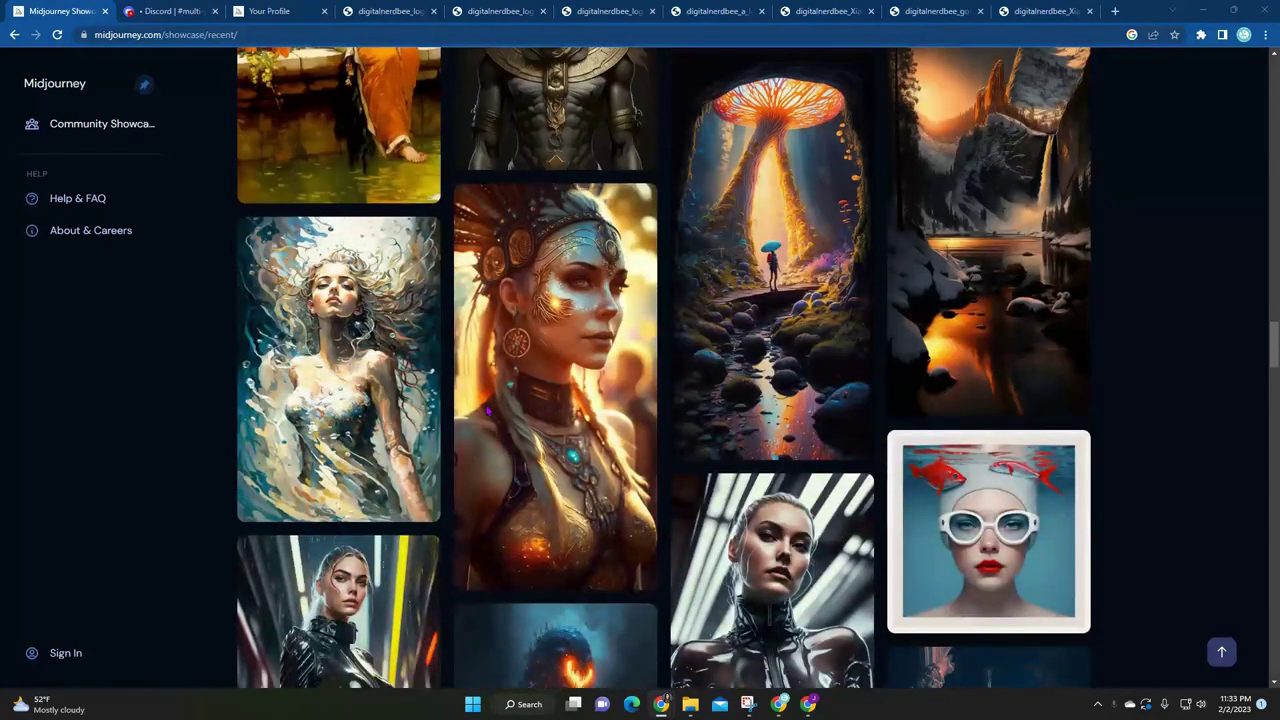
pyautogui.moveTo(486, 406)
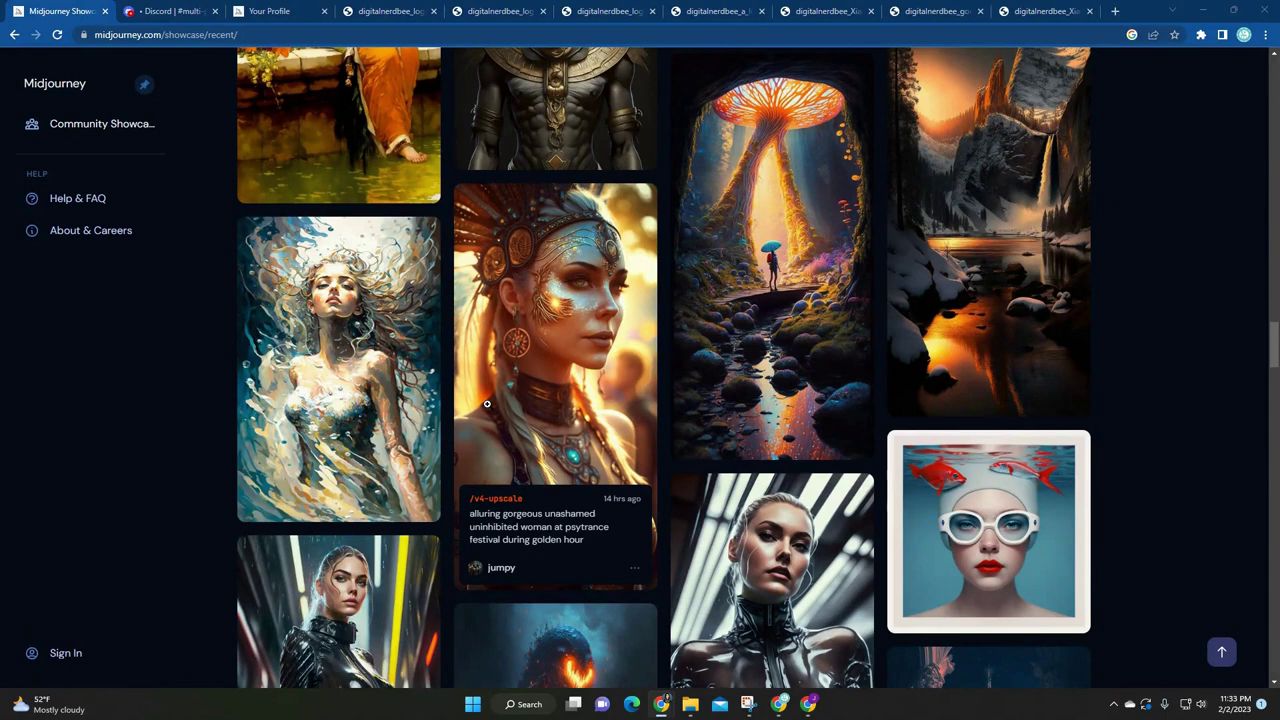
pyautogui.scroll(-5, 816, 451)
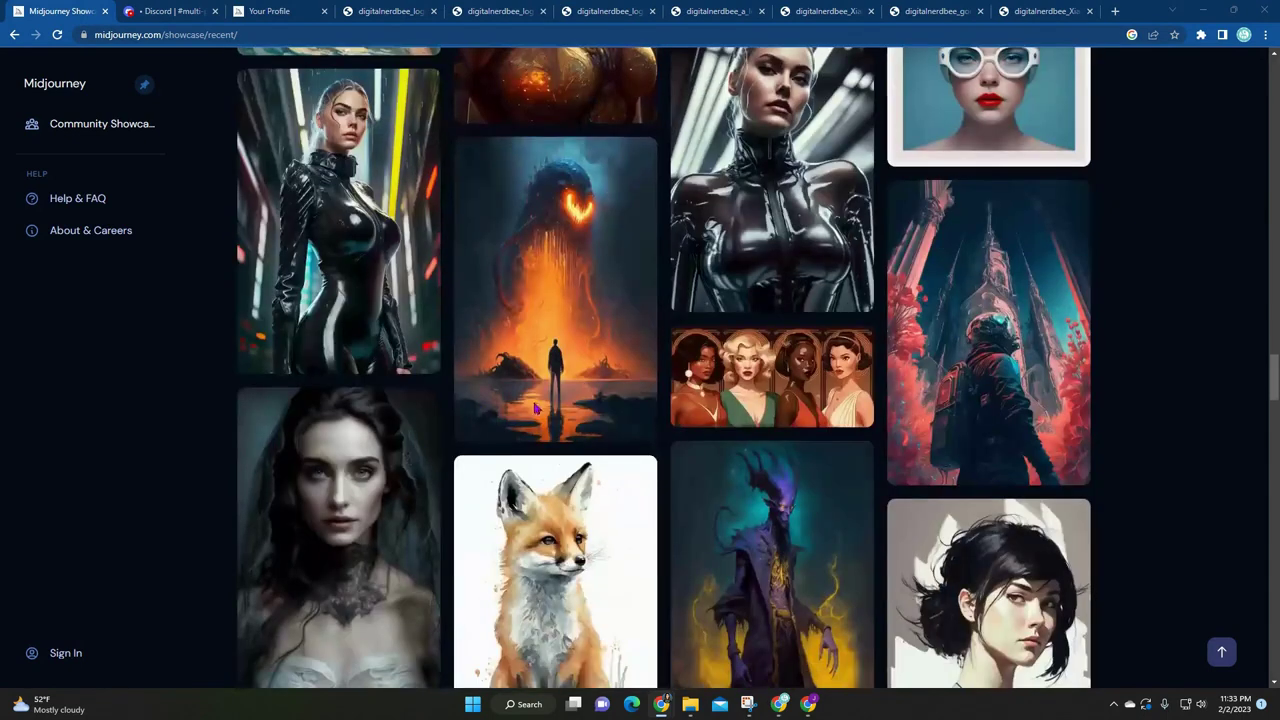
pyautogui.scroll(-3, 816, 451)
pyautogui.moveTo(537, 371)
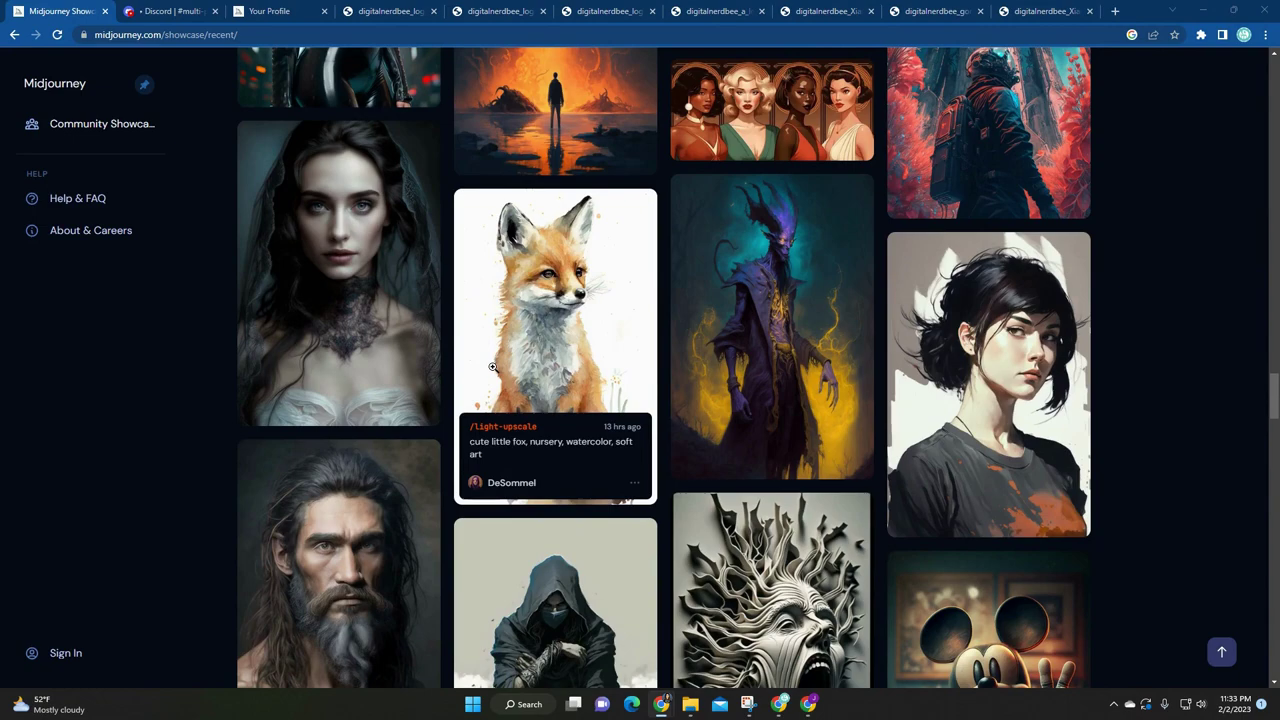
pyautogui.scroll(-10, 330, 350)
# Return to the Midjourney homepage and open the Discord invite with Join the Beta
pyautogui.scroll(5, 321, 344)
pyautogui.scroll(20, 321, 344)
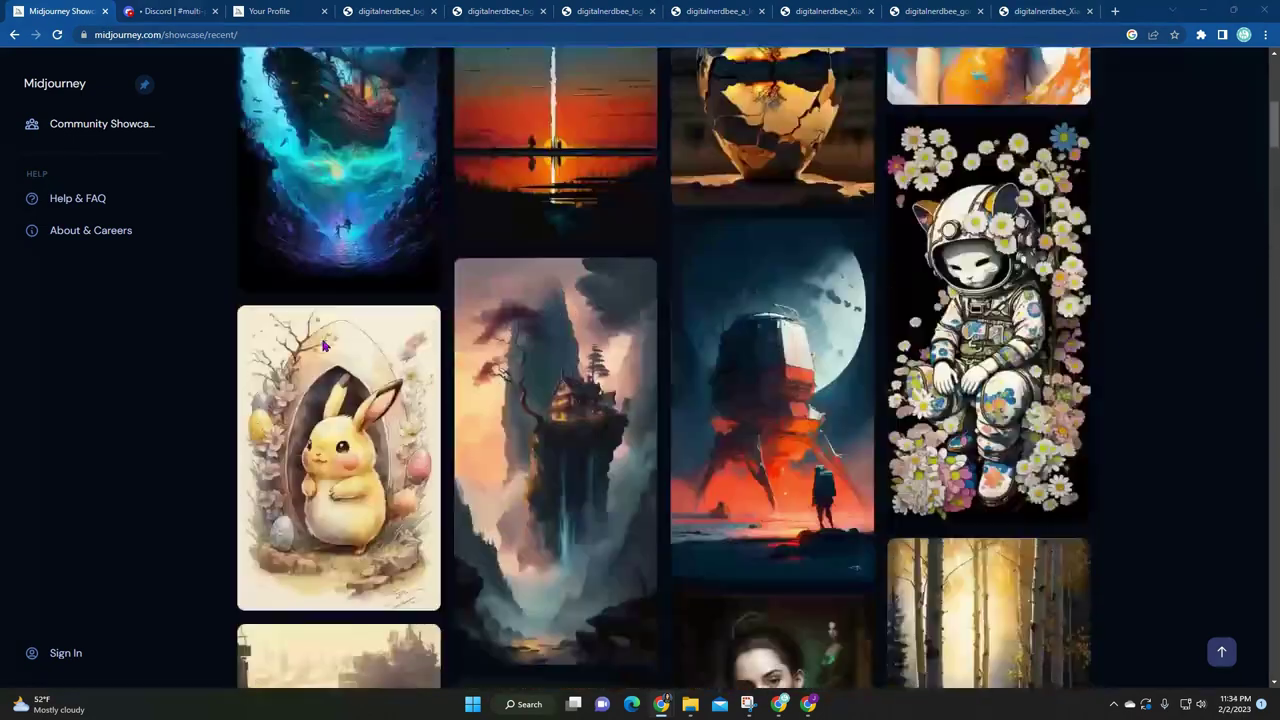
pyautogui.scroll(6, 323, 346)
pyautogui.scroll(-2, 322, 338)
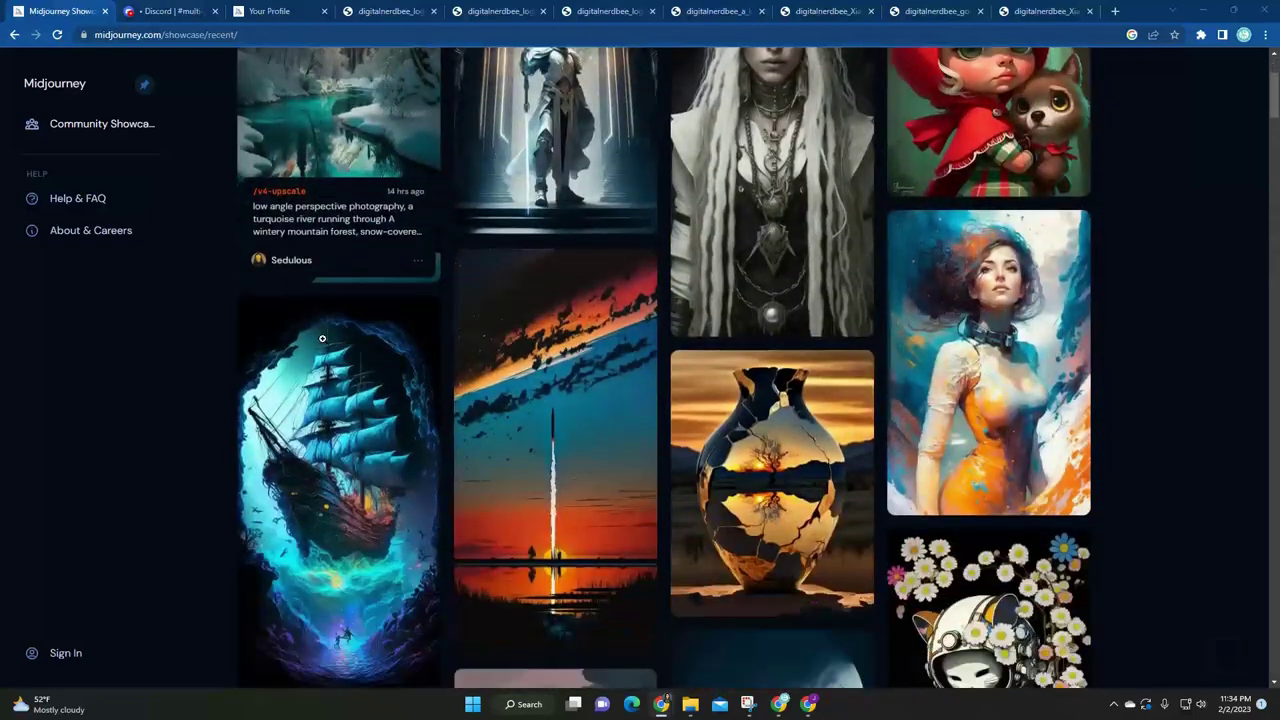
pyautogui.click(53, 87)
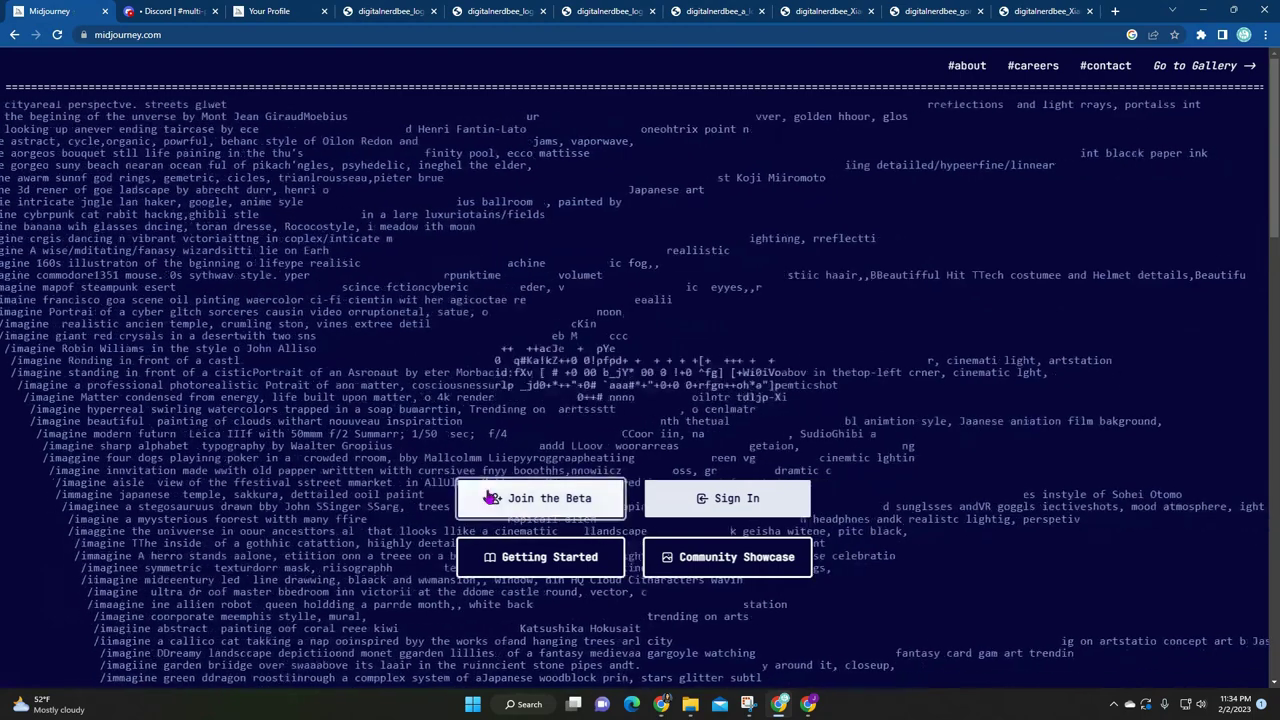
pyautogui.click(517, 498)
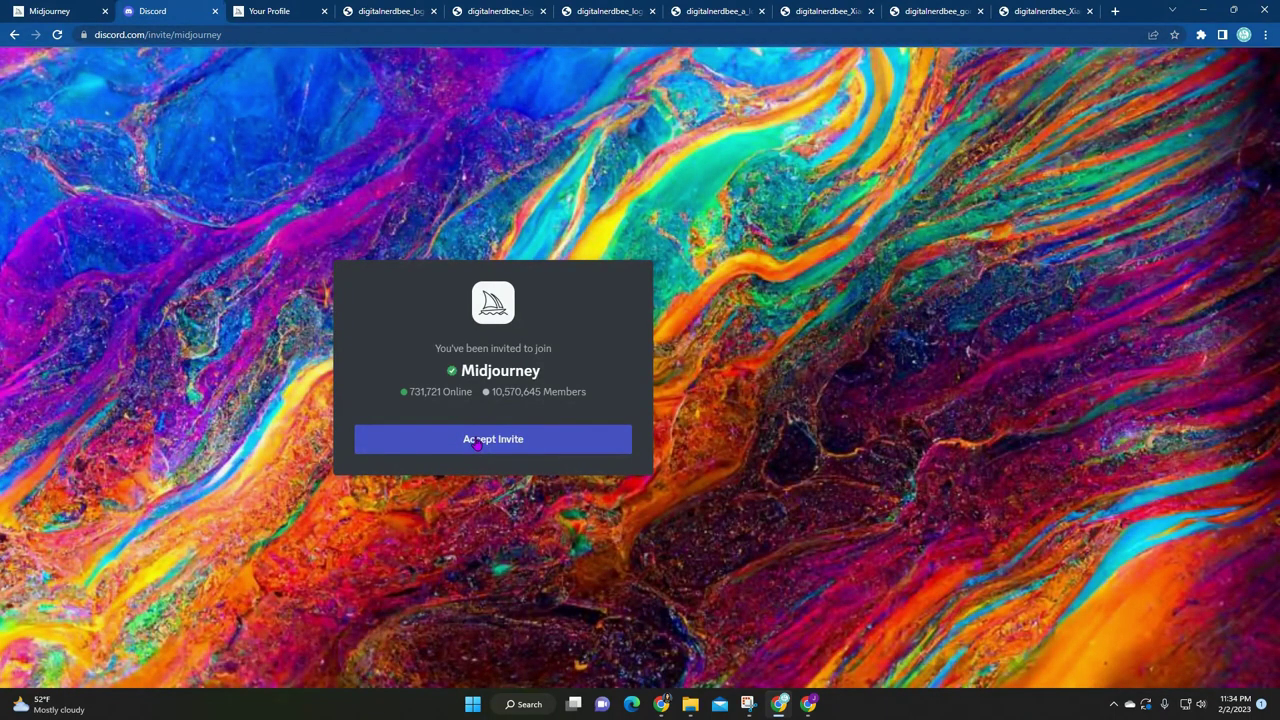
# Accept the Discord invite to join the Midjourney server
pyautogui.click(477, 446)
pyautogui.click(489, 443)
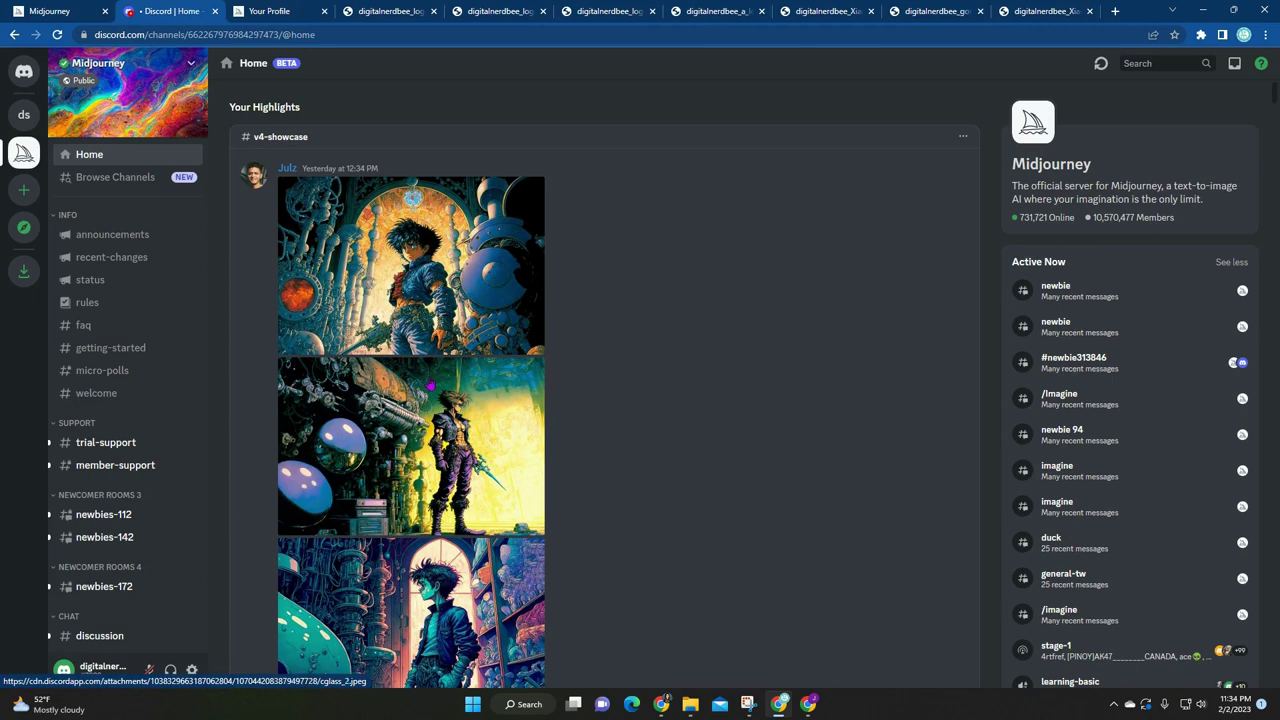
# Scroll through the Midjourney server's Home highlights feed of v4-showcase posts
pyautogui.scroll(-1, 130, 300)
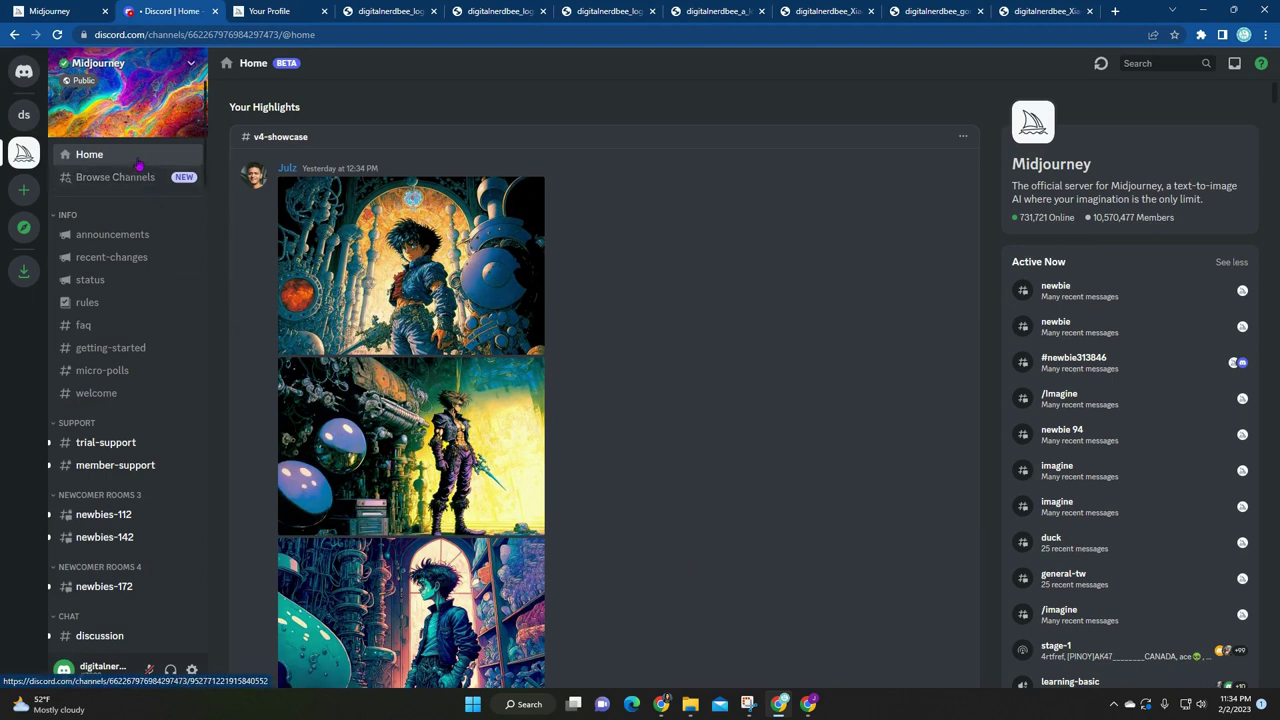
pyautogui.scroll(-10, 130, 438)
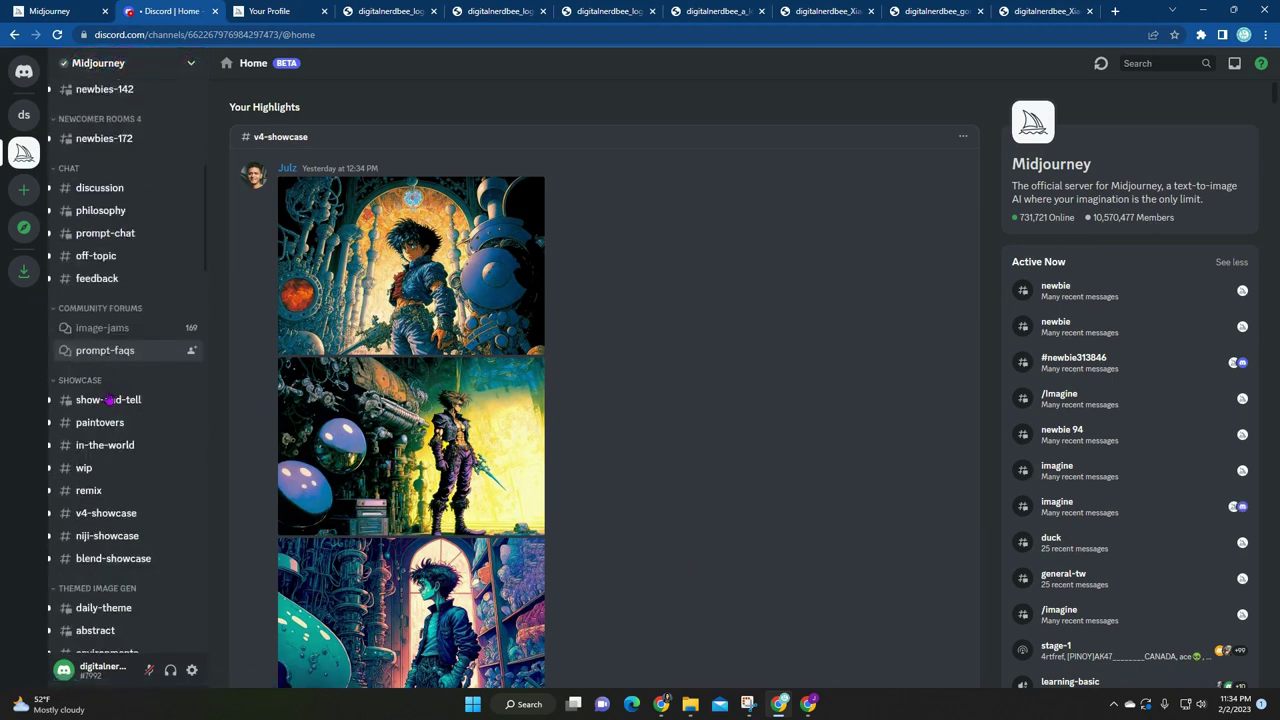
pyautogui.scroll(10, 115, 504)
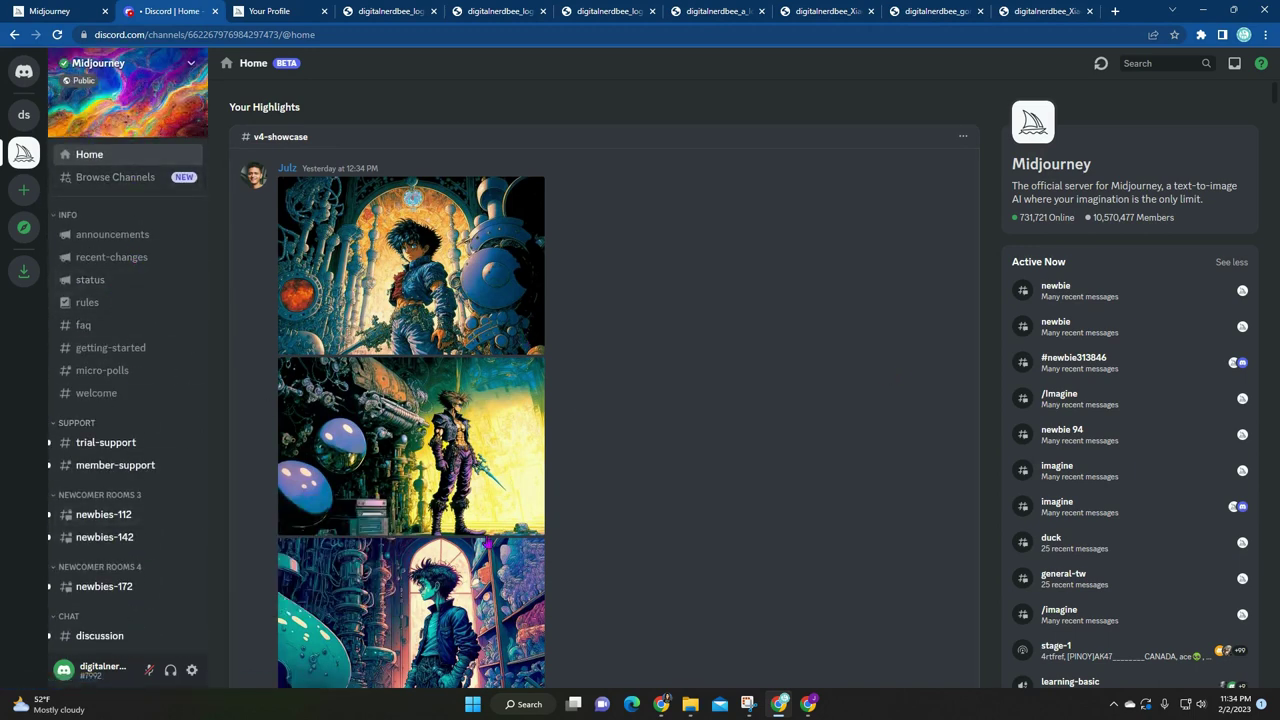
pyautogui.scroll(-5, 425, 430)
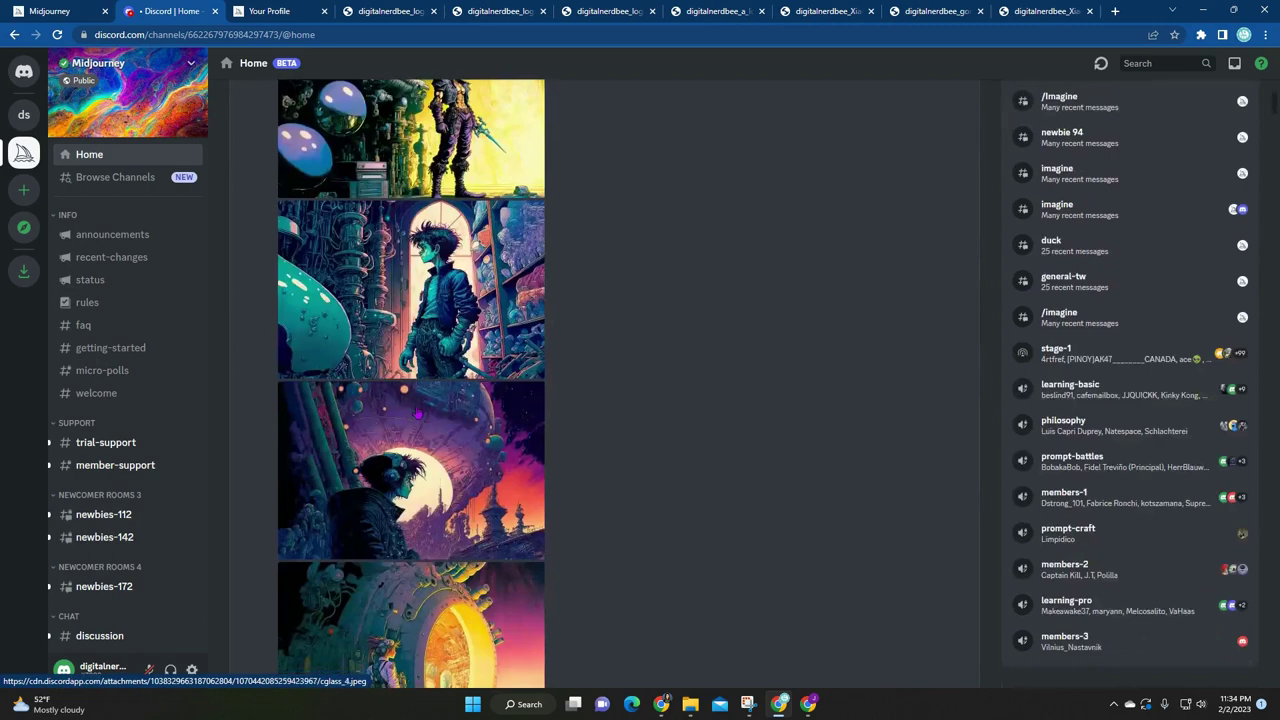
pyautogui.scroll(-10, 418, 415)
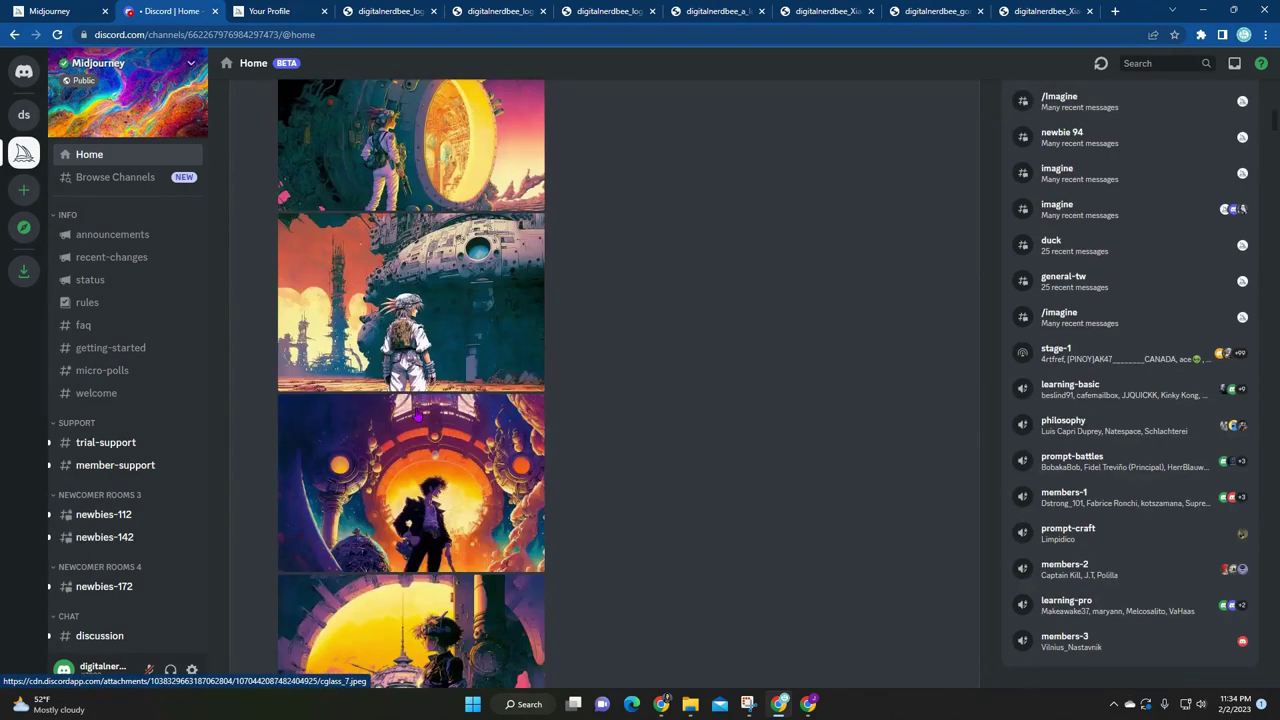
pyautogui.scroll(-12, 418, 418)
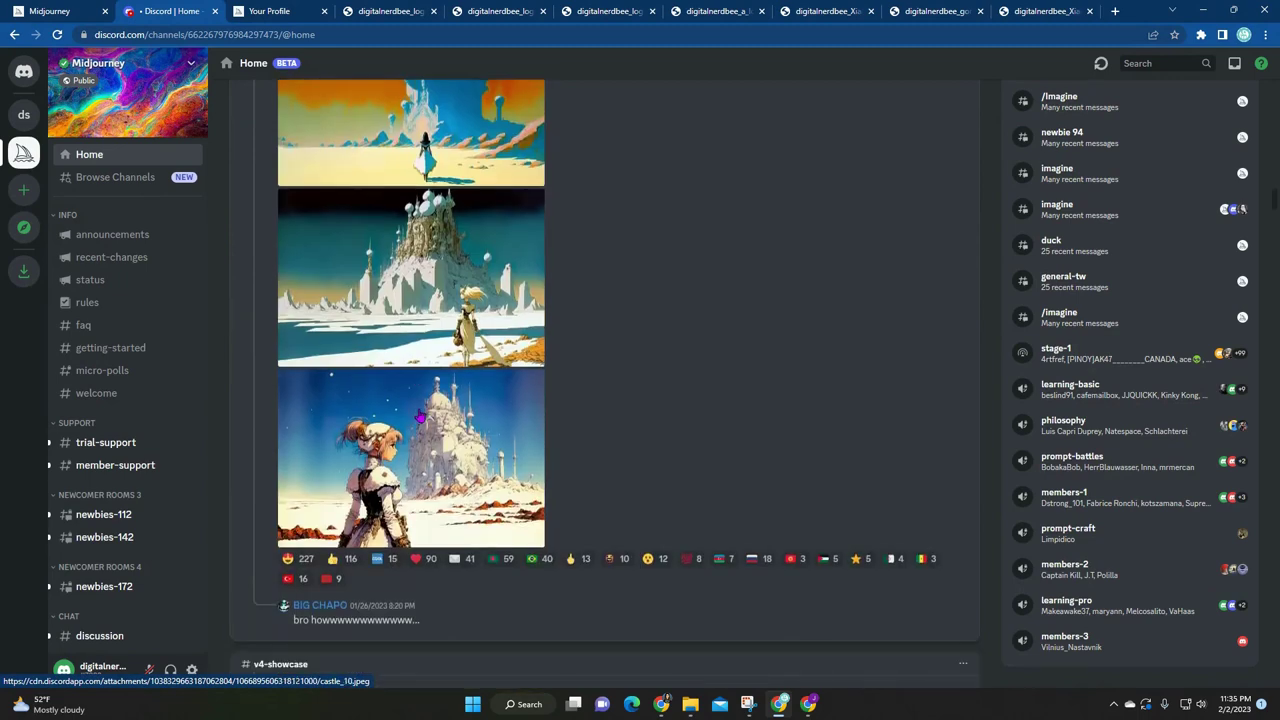
pyautogui.scroll(-3, 418, 418)
pyautogui.scroll(-6, 421, 418)
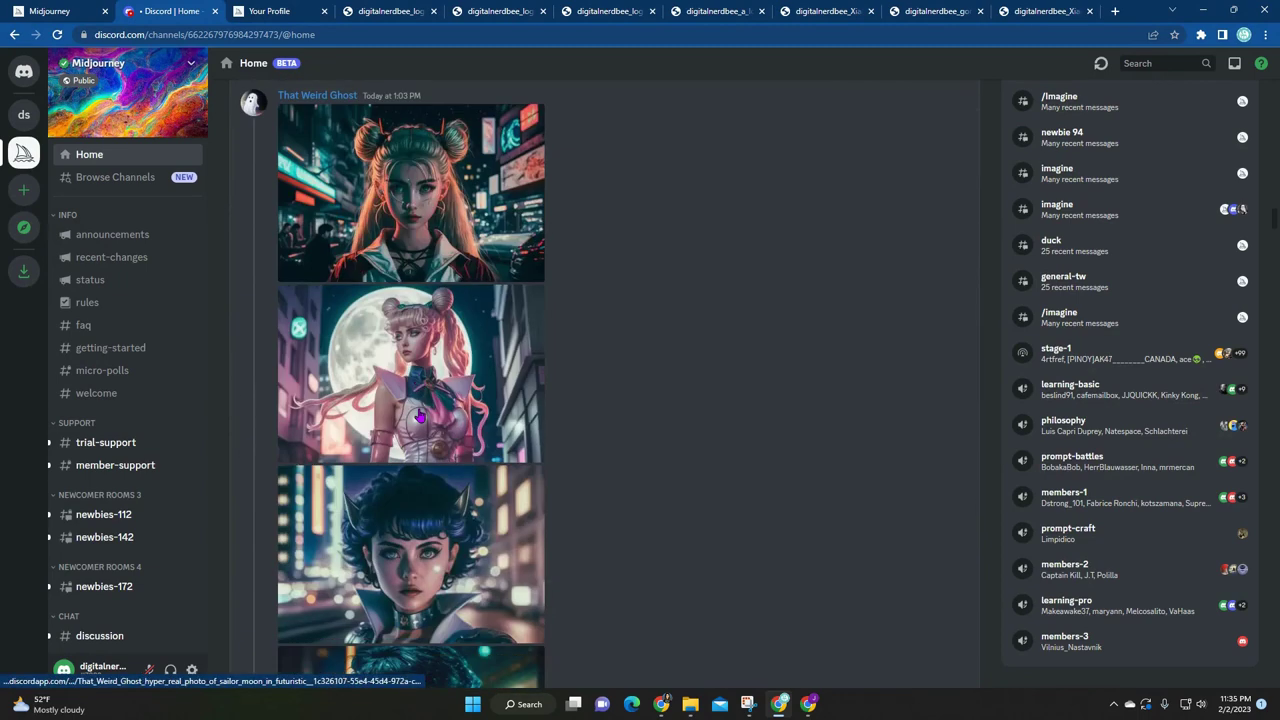
pyautogui.scroll(-2, 421, 418)
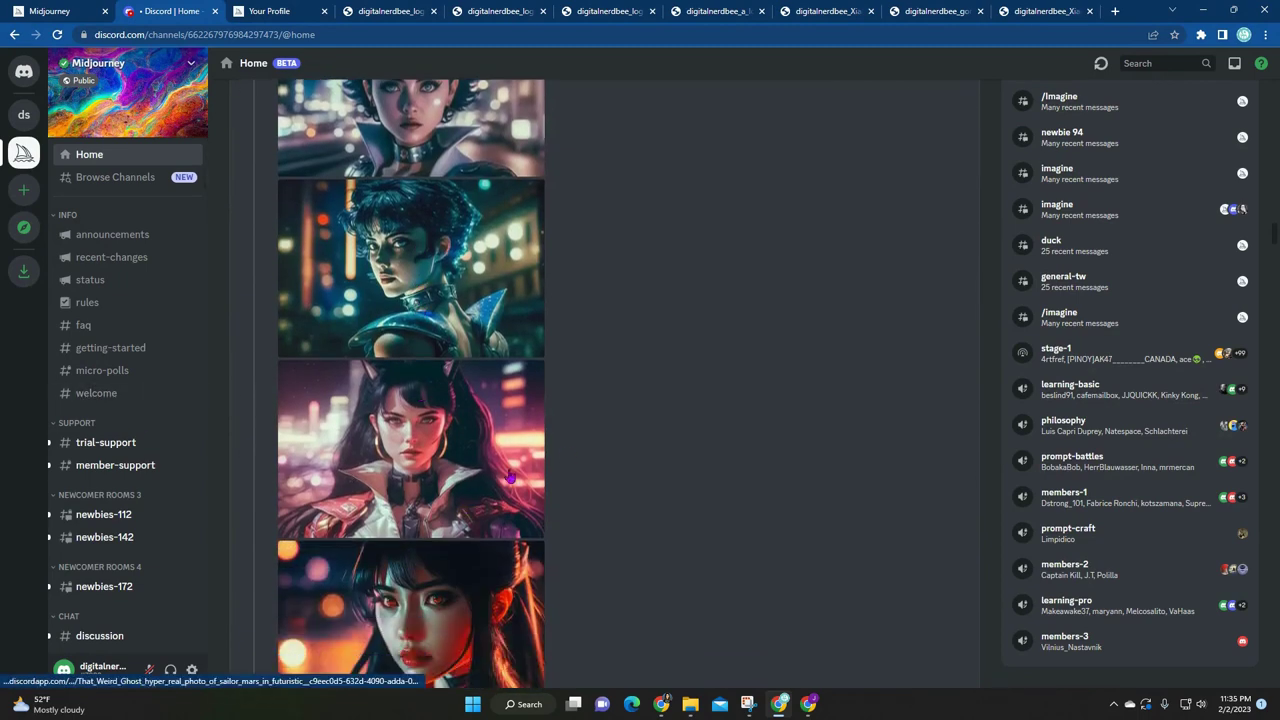
pyautogui.scroll(-3, 427, 489)
pyautogui.scroll(-4, 360, 524)
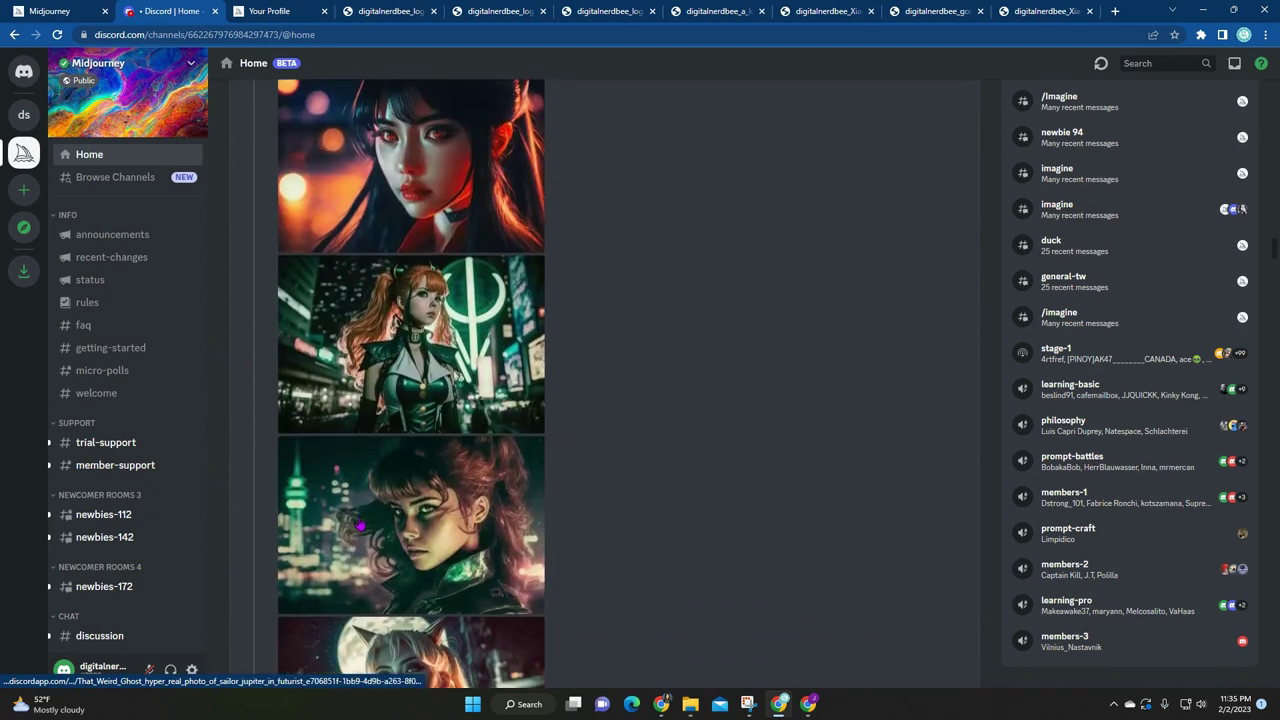
pyautogui.scroll(-4, 360, 526)
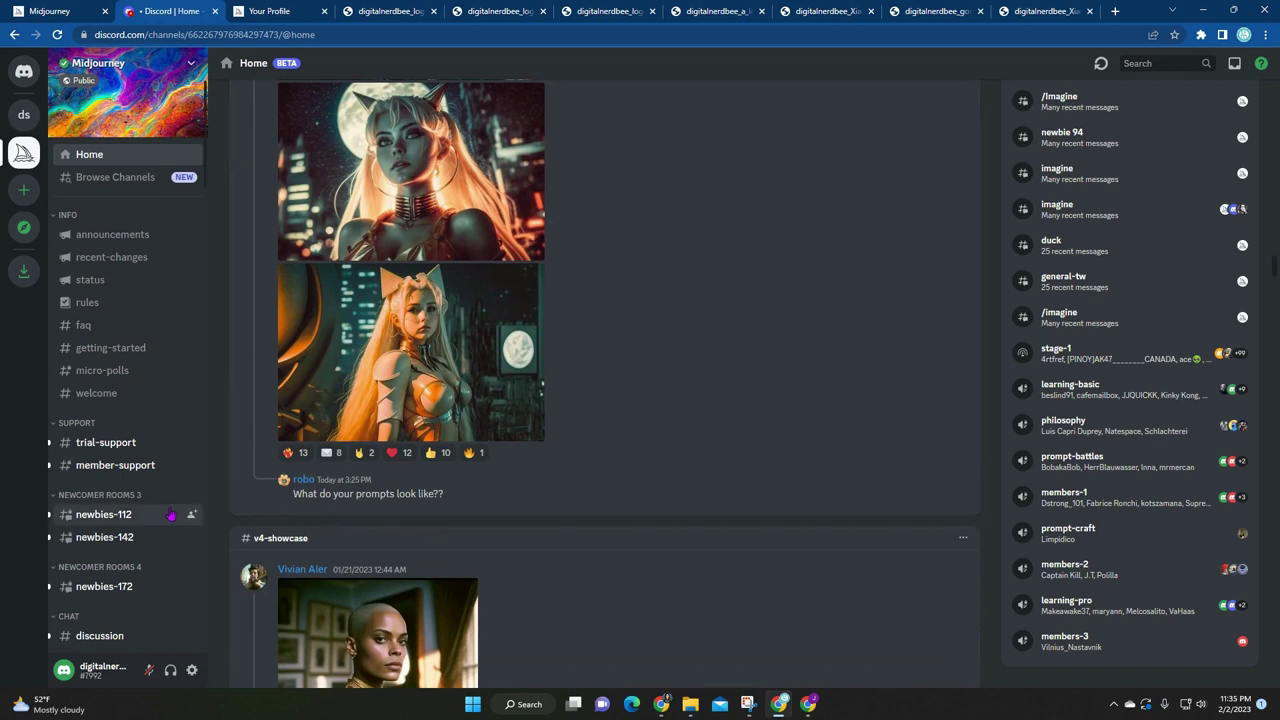
pyautogui.moveTo(135, 514)
pyautogui.scroll(-2, 135, 514)
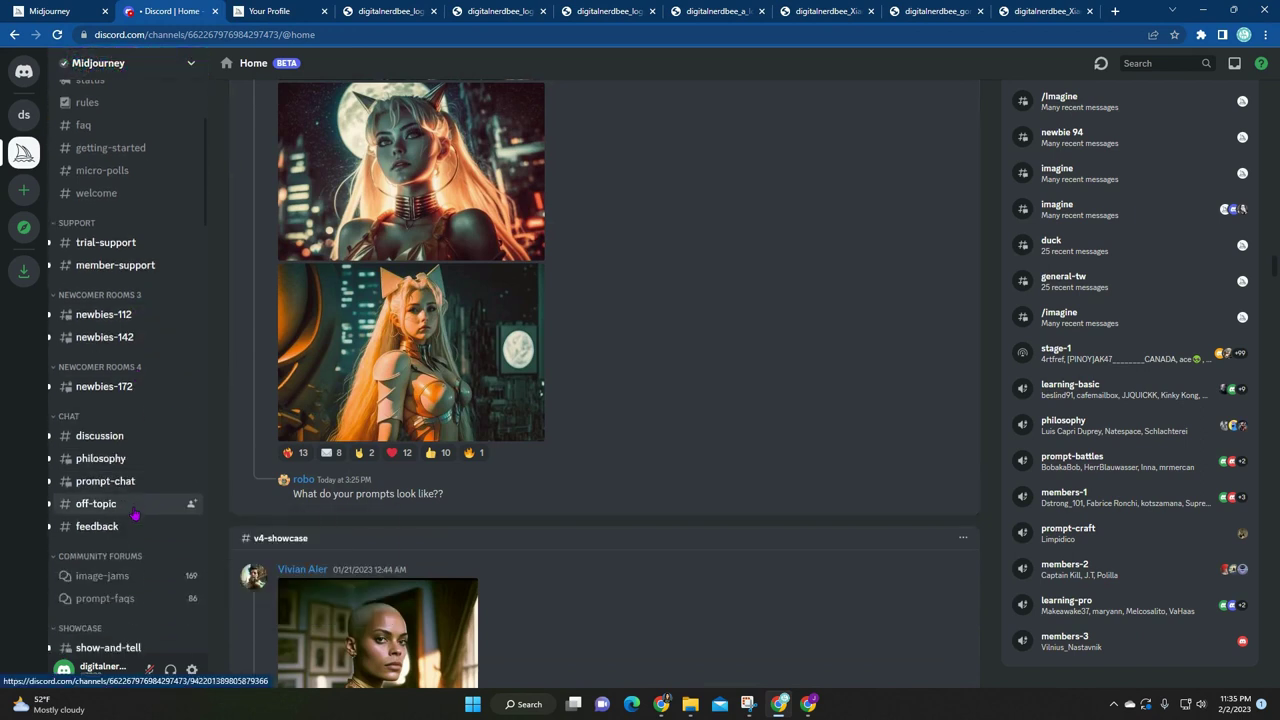
pyautogui.scroll(-2, 135, 513)
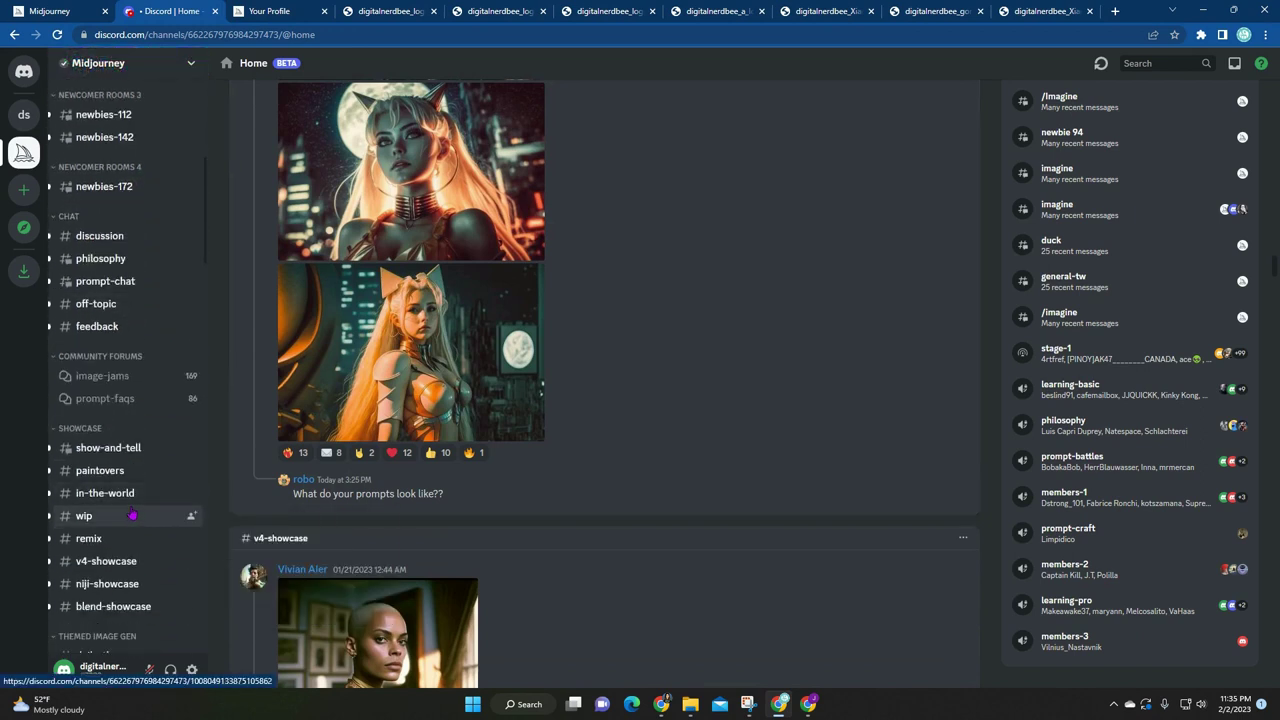
# Visit #show-and-tell, then switch to #in-the-world and browse its posts
pyautogui.click(118, 456)
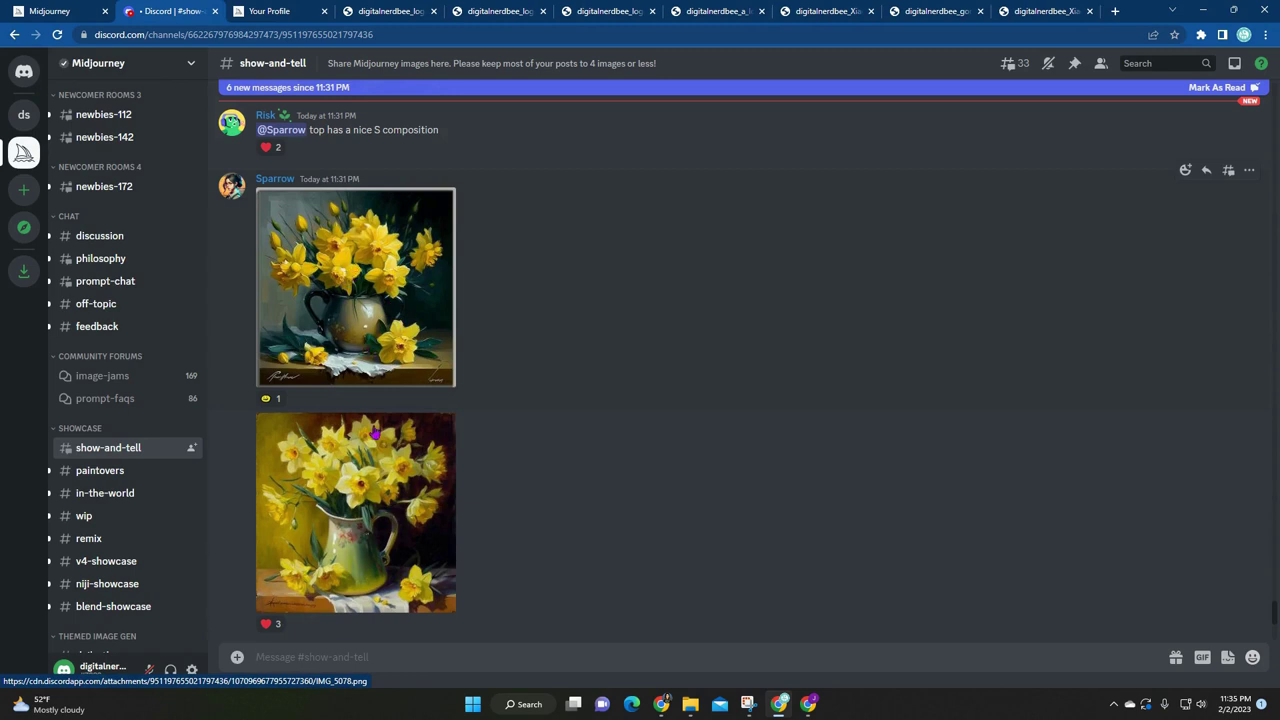
pyautogui.click(118, 493)
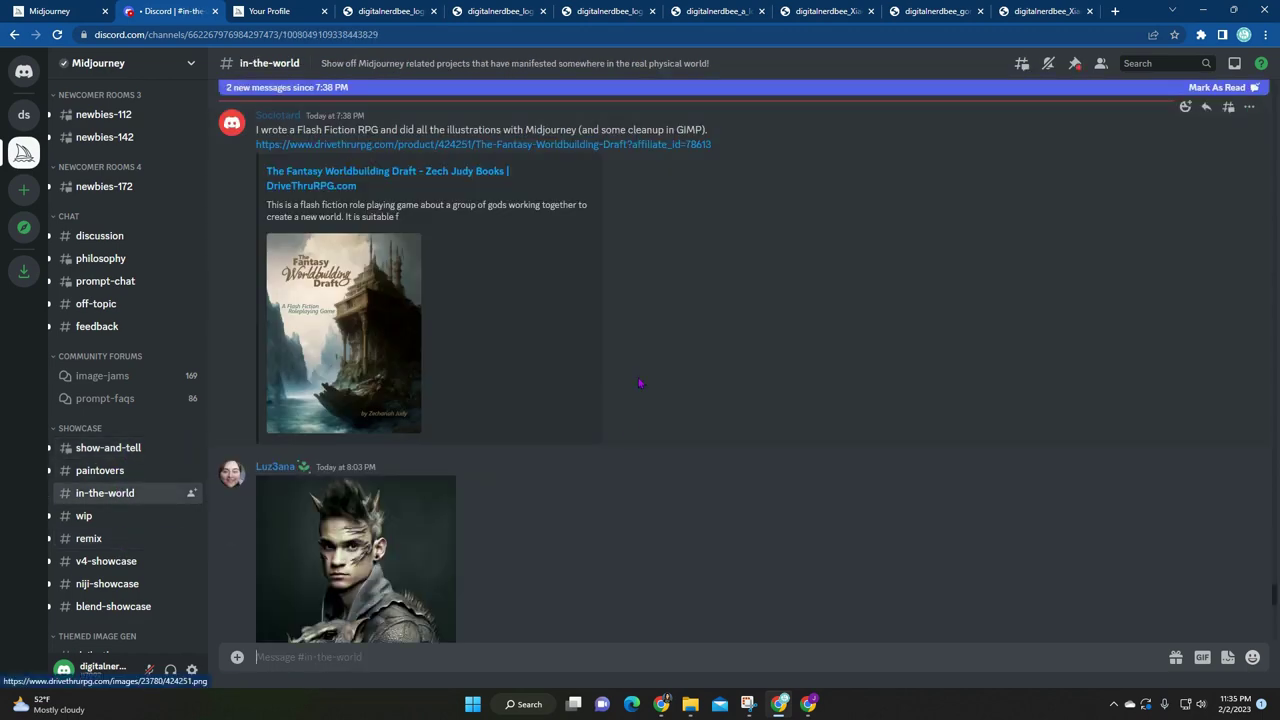
pyautogui.scroll(3, 560, 480)
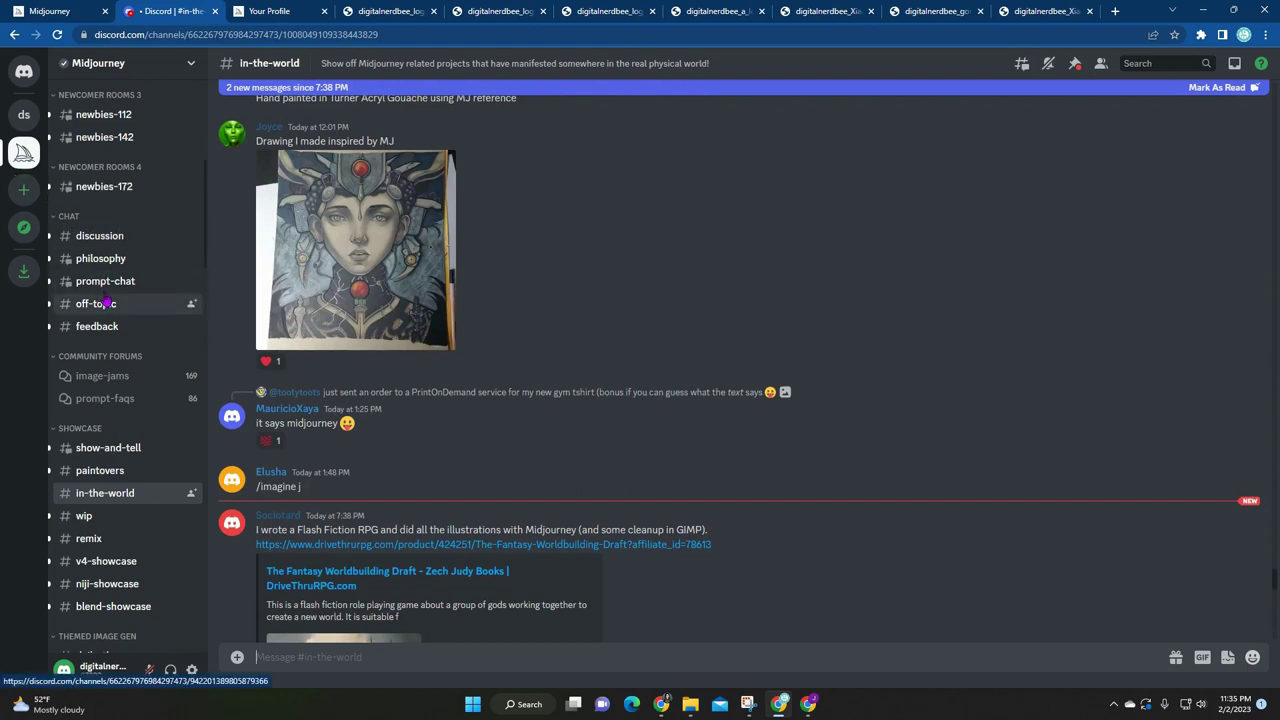
# In newbies-172, submit /imagine 'the world melting in a pool of snow in the middle of the universe'
pyautogui.click(104, 187)
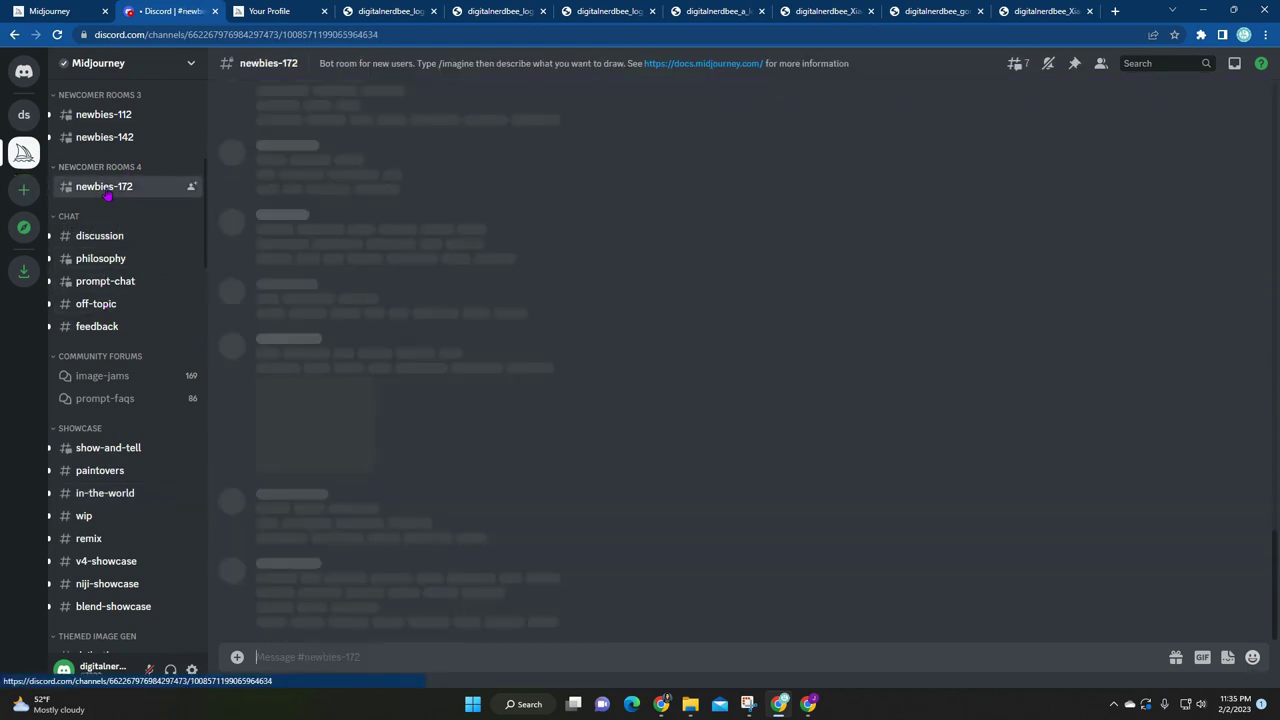
pyautogui.scroll(2, 108, 230)
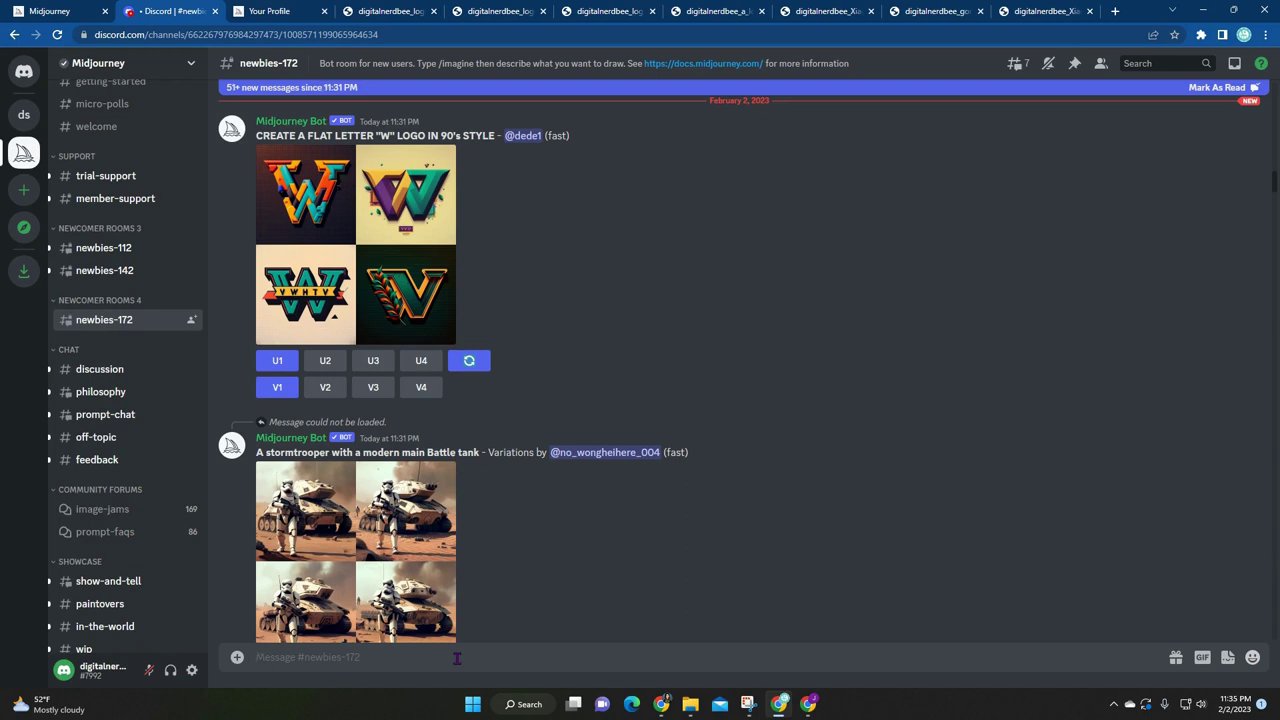
pyautogui.write('/imagine')
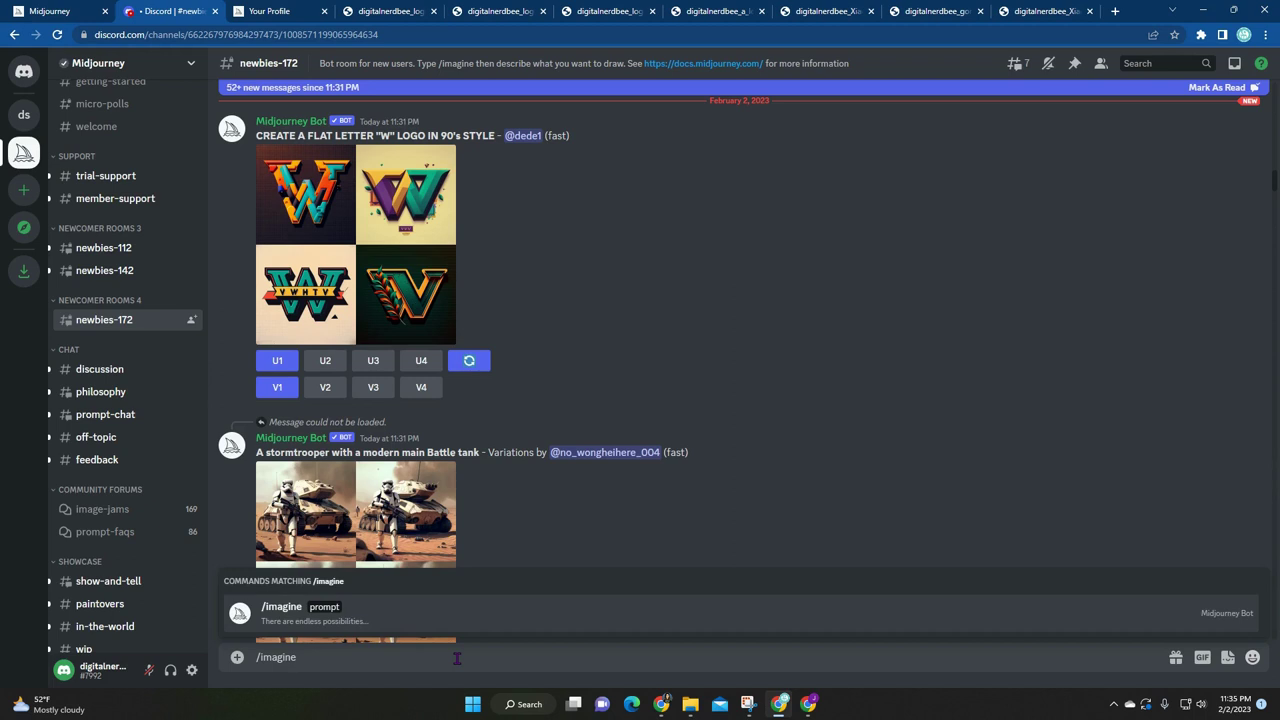
pyautogui.press('Tab')
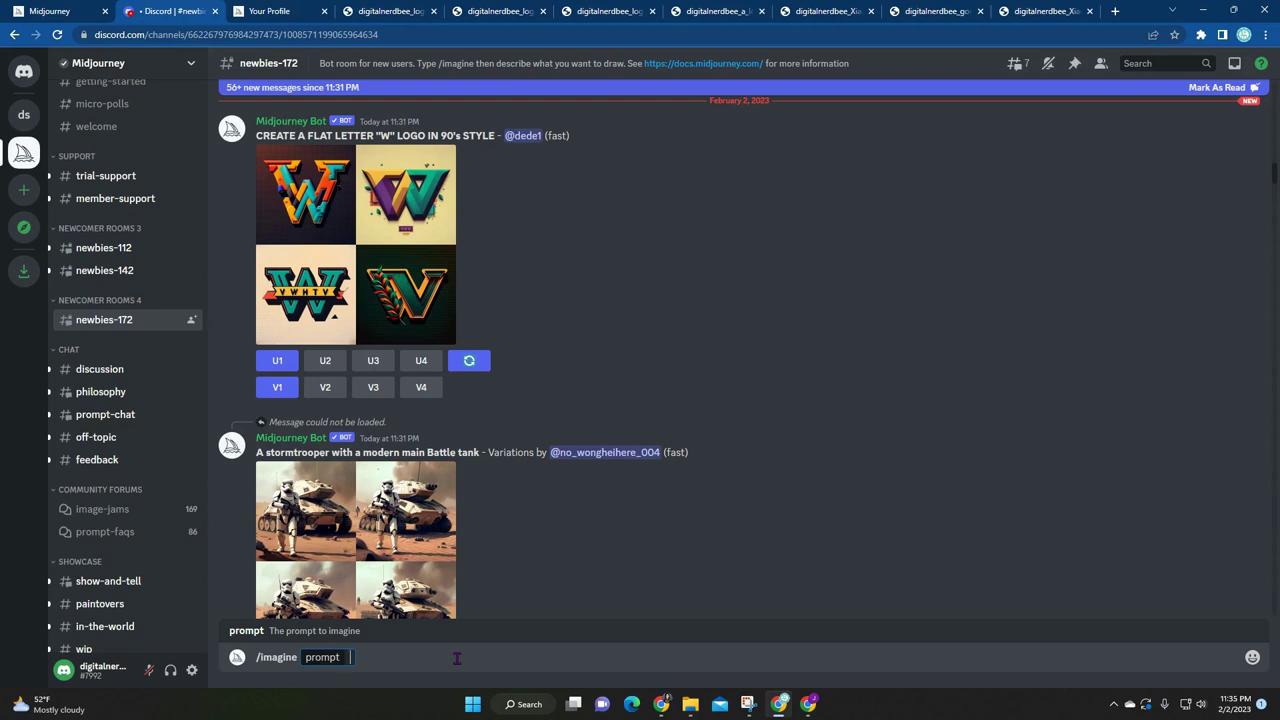
pyautogui.write('he world melting in a pool of')
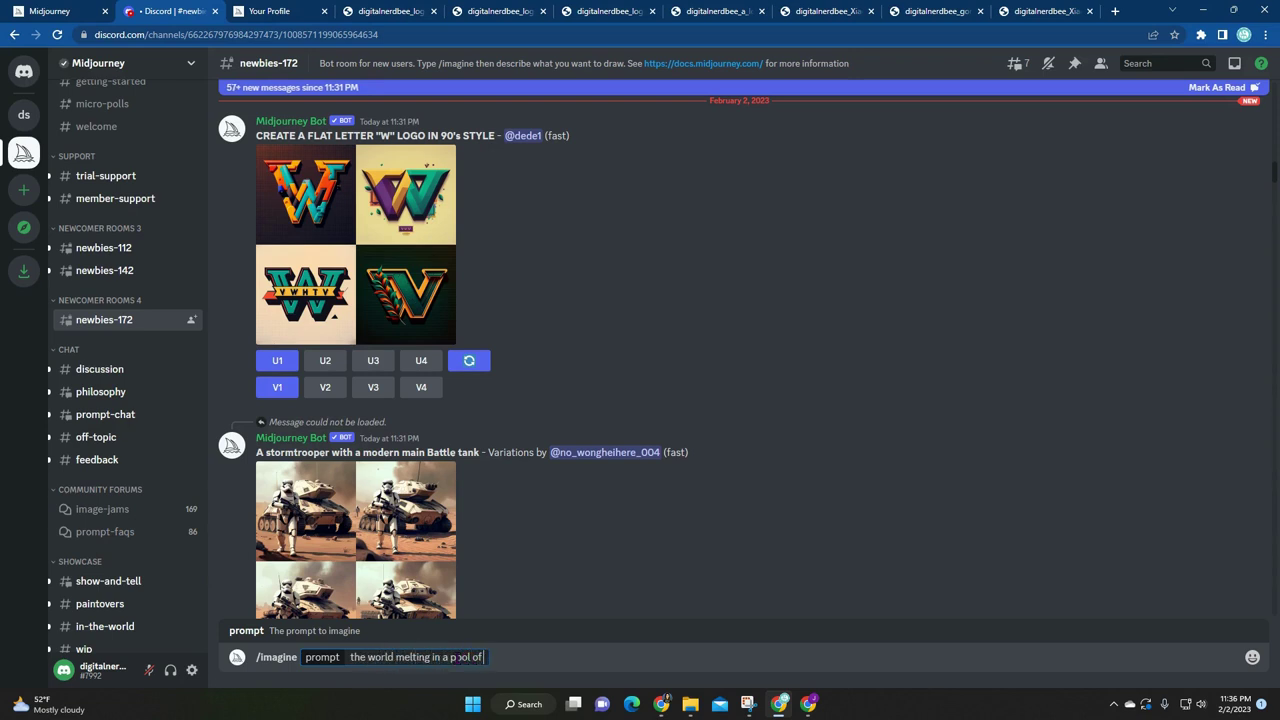
pyautogui.write(' snow in the middle of')
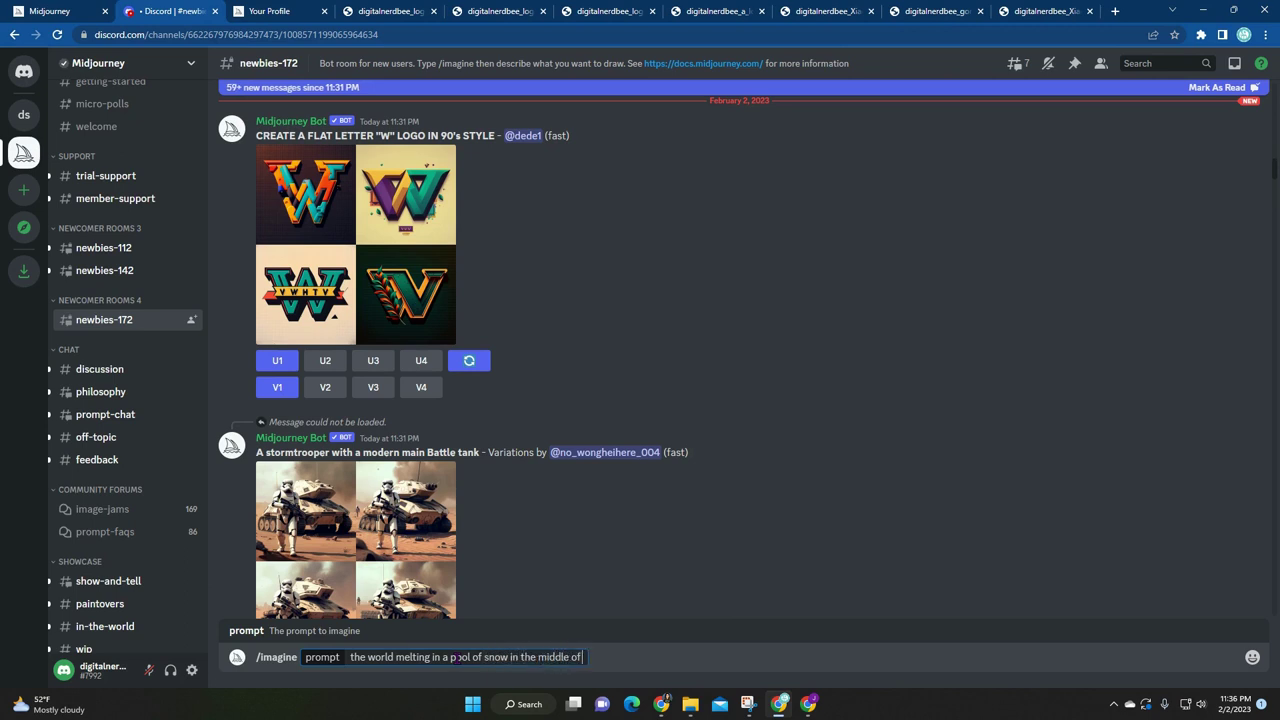
pyautogui.write(' the univers')
pyautogui.write('e')
pyautogui.press('Return')
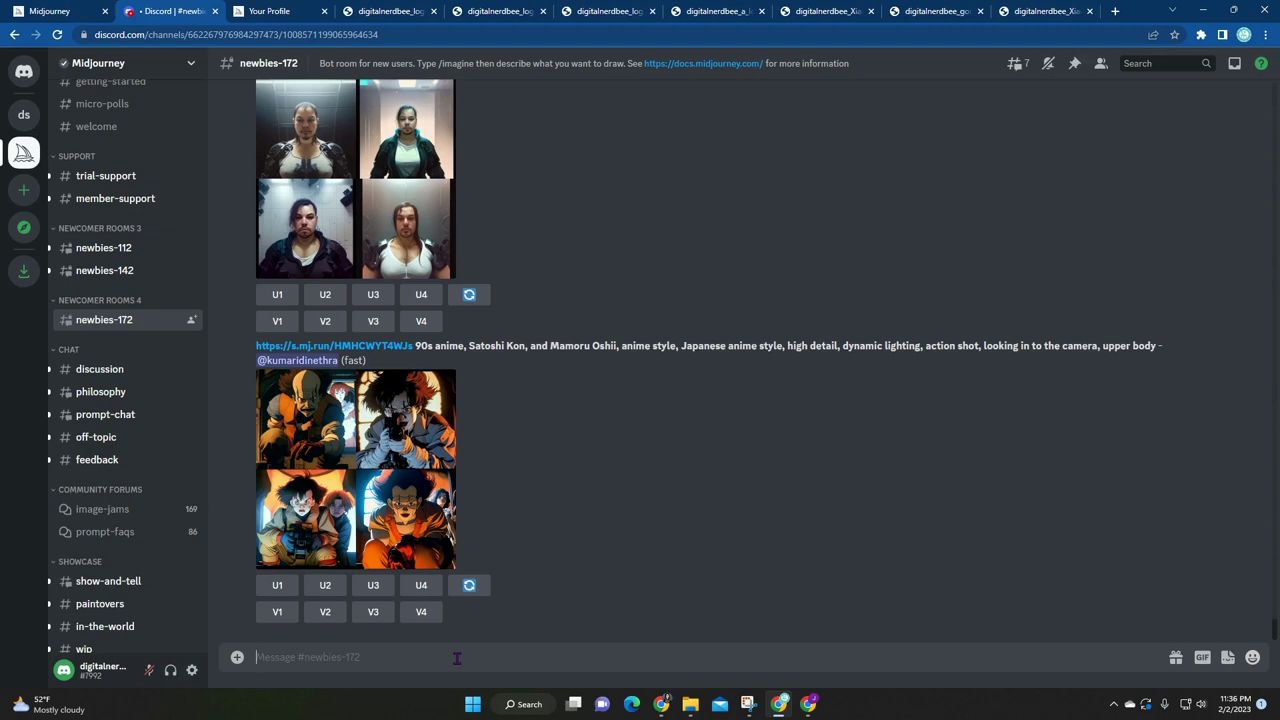
# Compare yearly and monthly Midjourney plan prices, leave monthly showing, and return to Discord
pyautogui.click(269, 11)
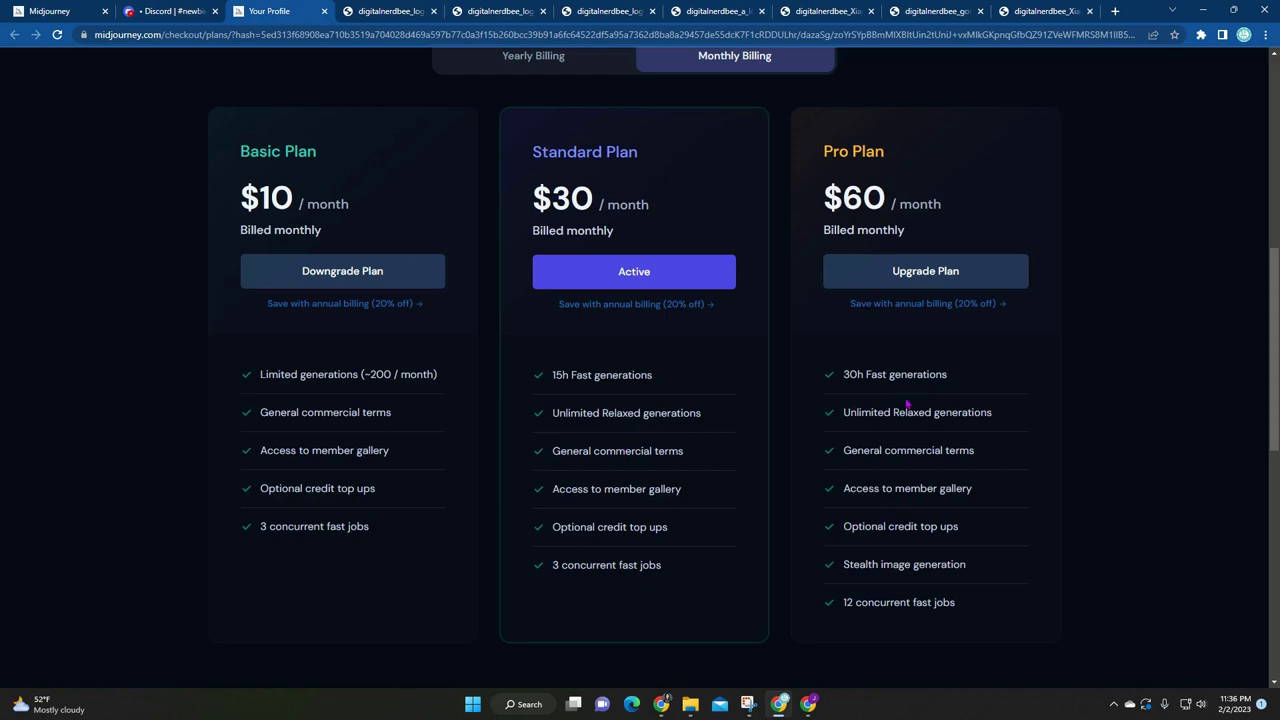
pyautogui.scroll(2, 520, 214)
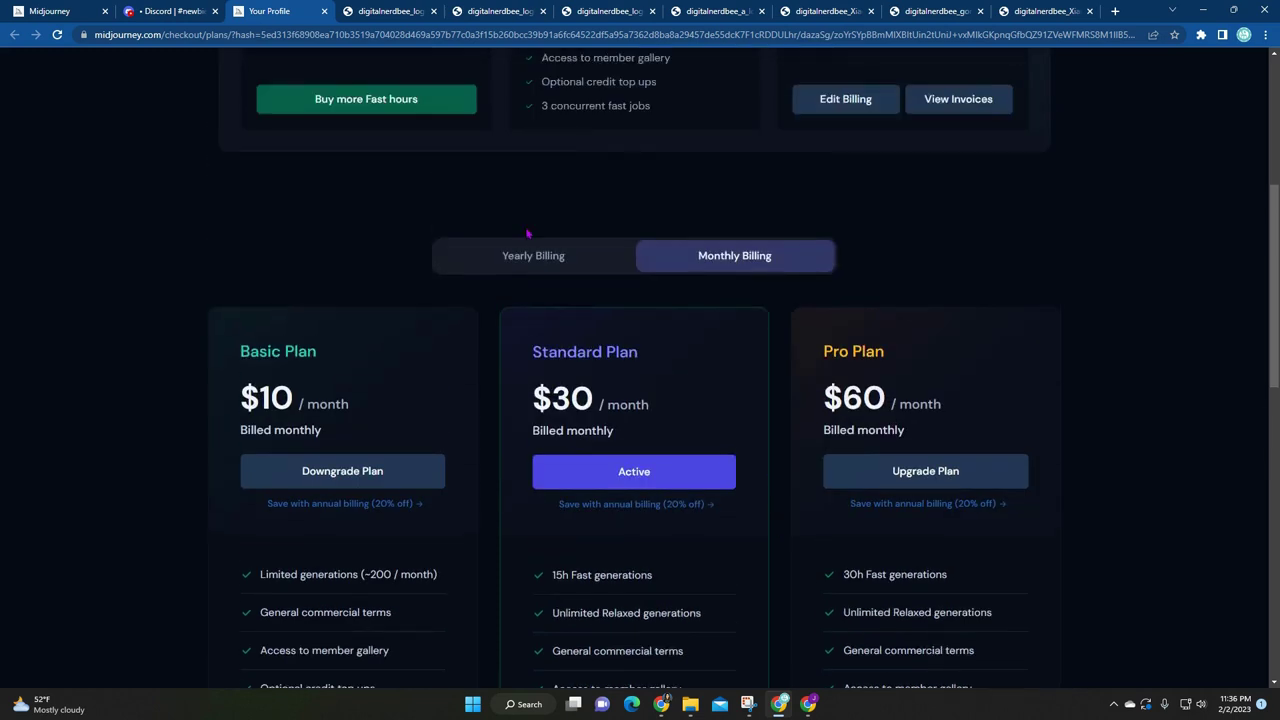
pyautogui.scroll(-1, 600, 360)
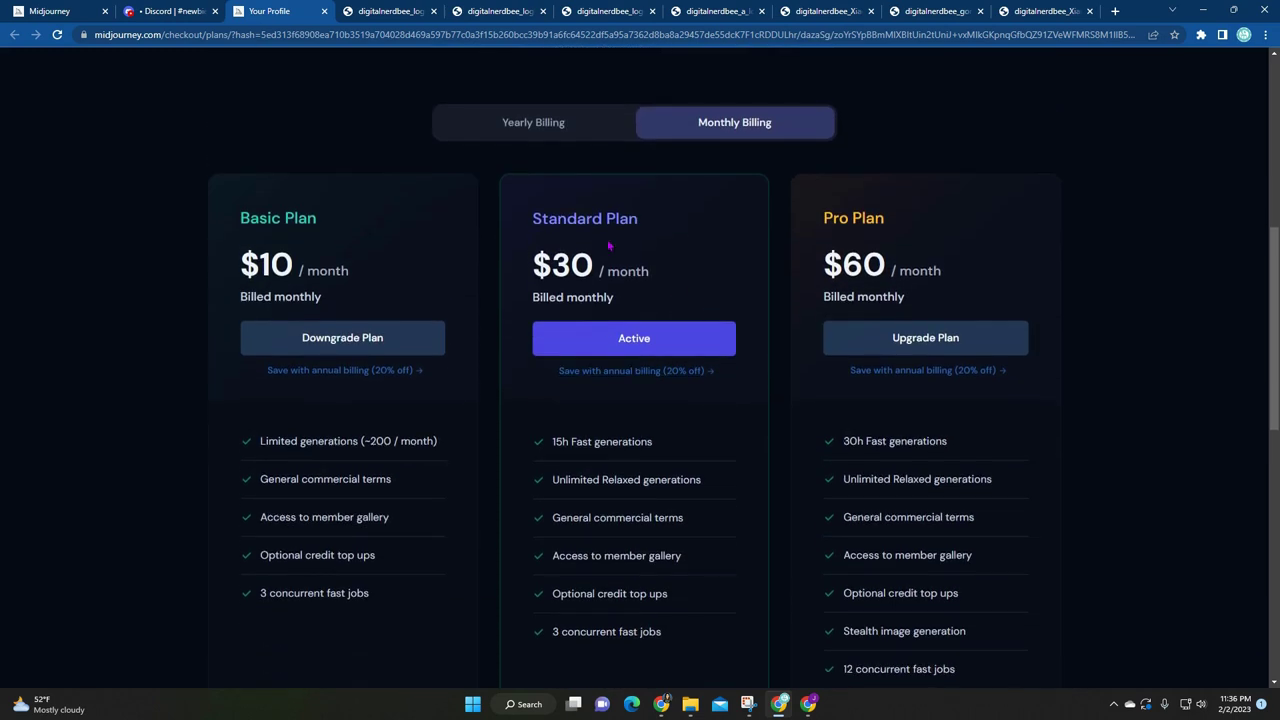
pyautogui.click(596, 132)
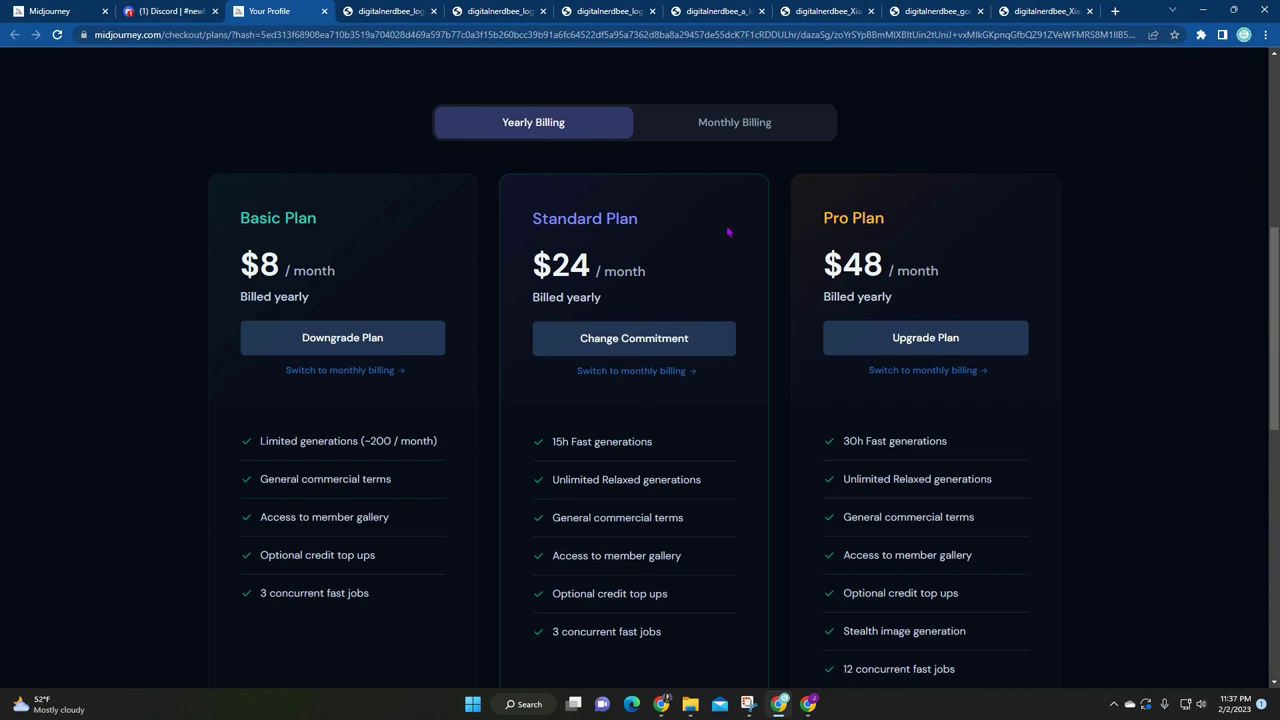
pyautogui.click(700, 136)
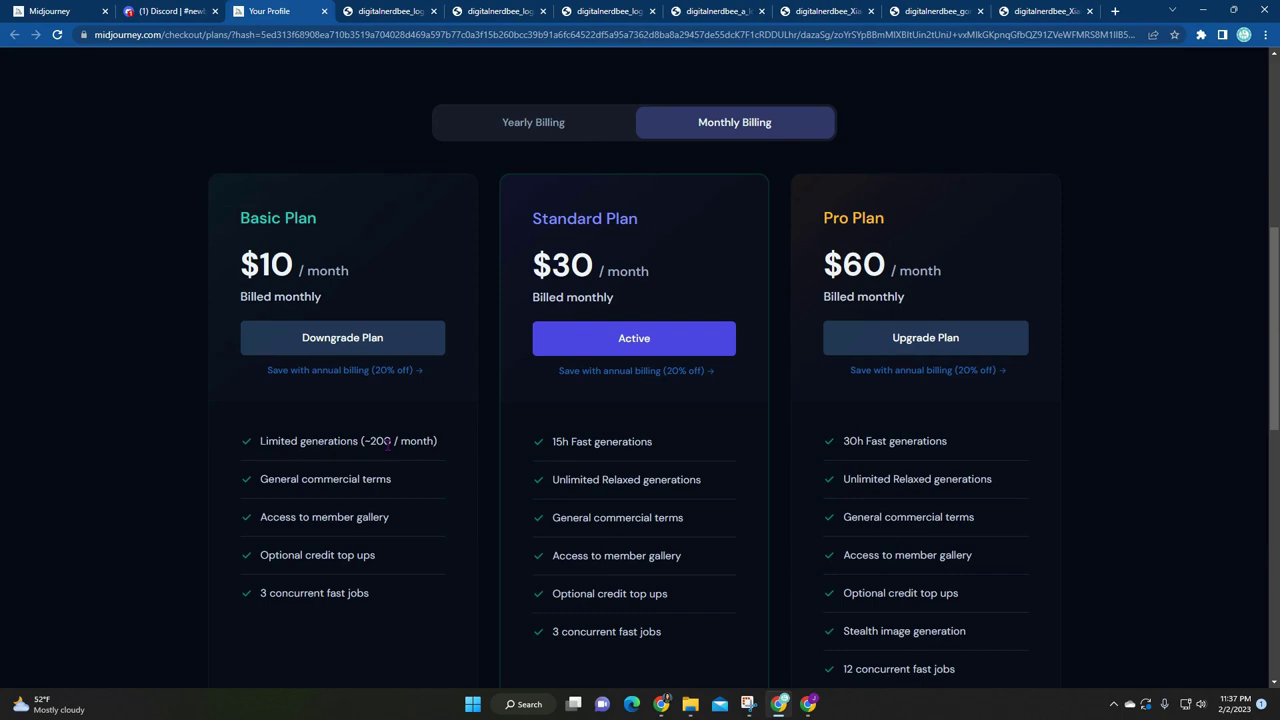
pyautogui.click(160, 12)
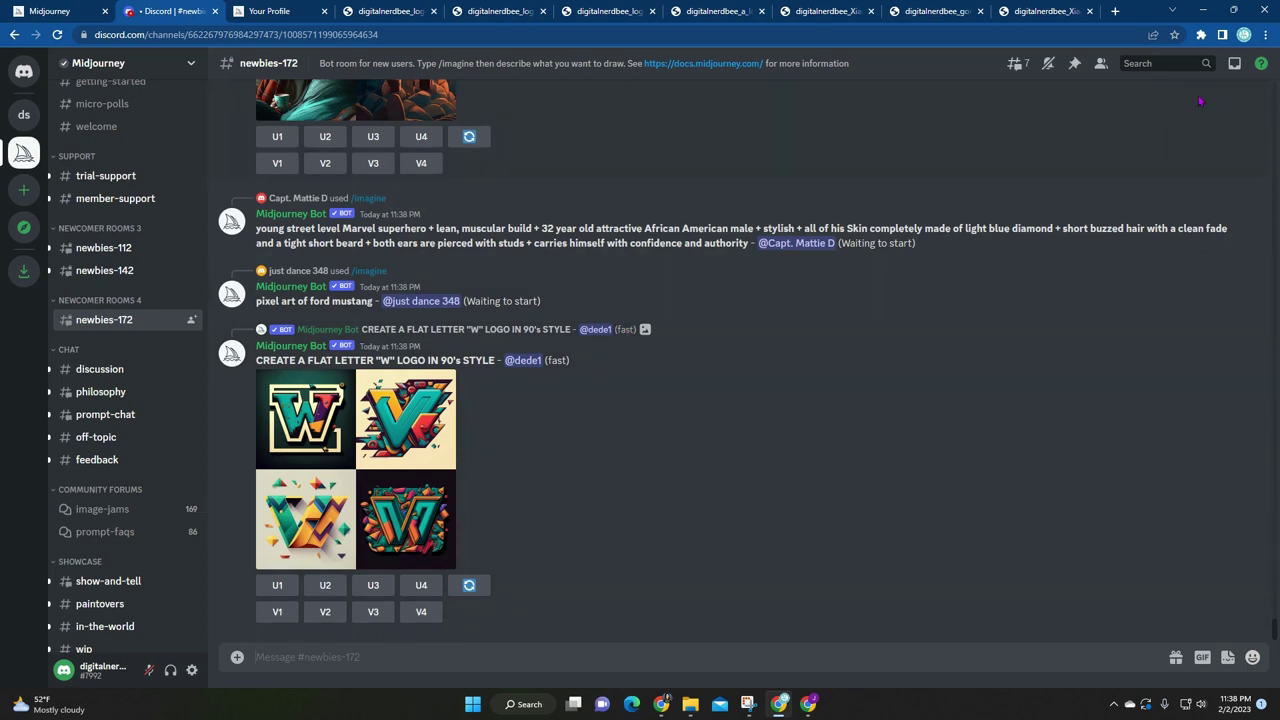
# Find the 'world melting' prompt in Inbox Mentions and jump to its message
pyautogui.click(1234, 63)
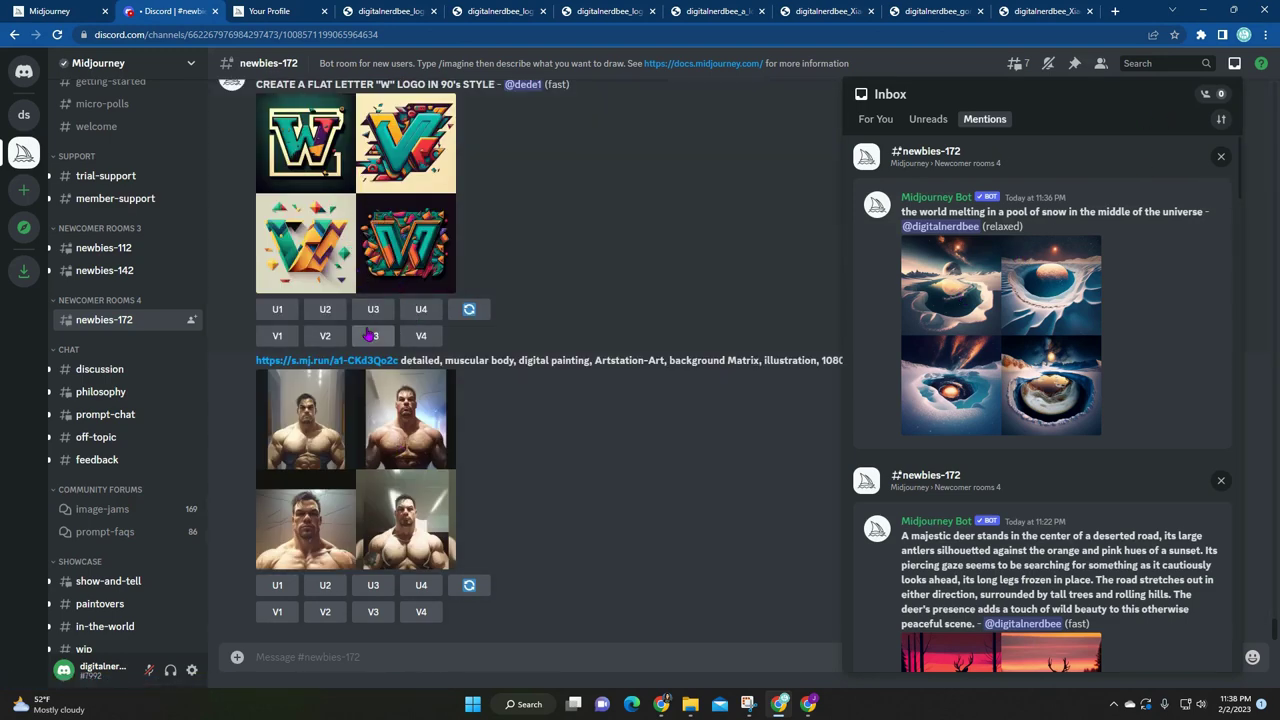
pyautogui.moveTo(1210, 197)
pyautogui.moveTo(960, 278)
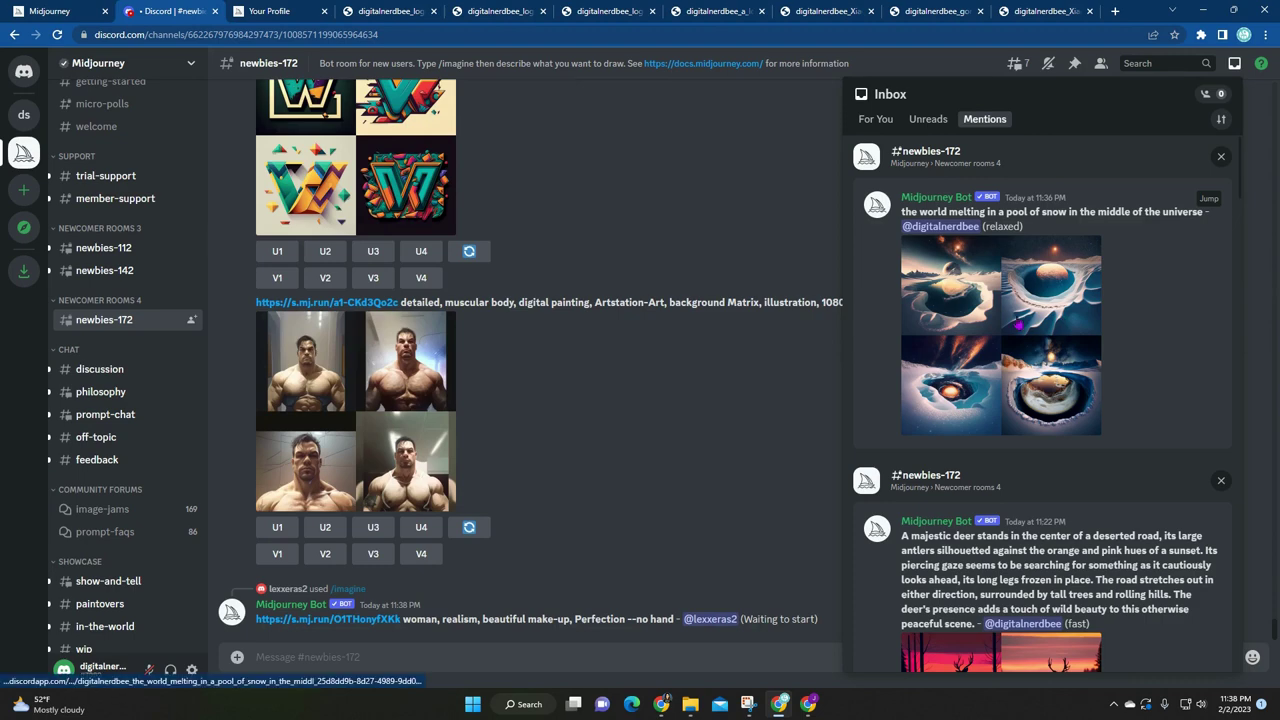
pyautogui.moveTo(905, 212); pyautogui.dragTo(1144, 214)
pyautogui.click(1177, 210)
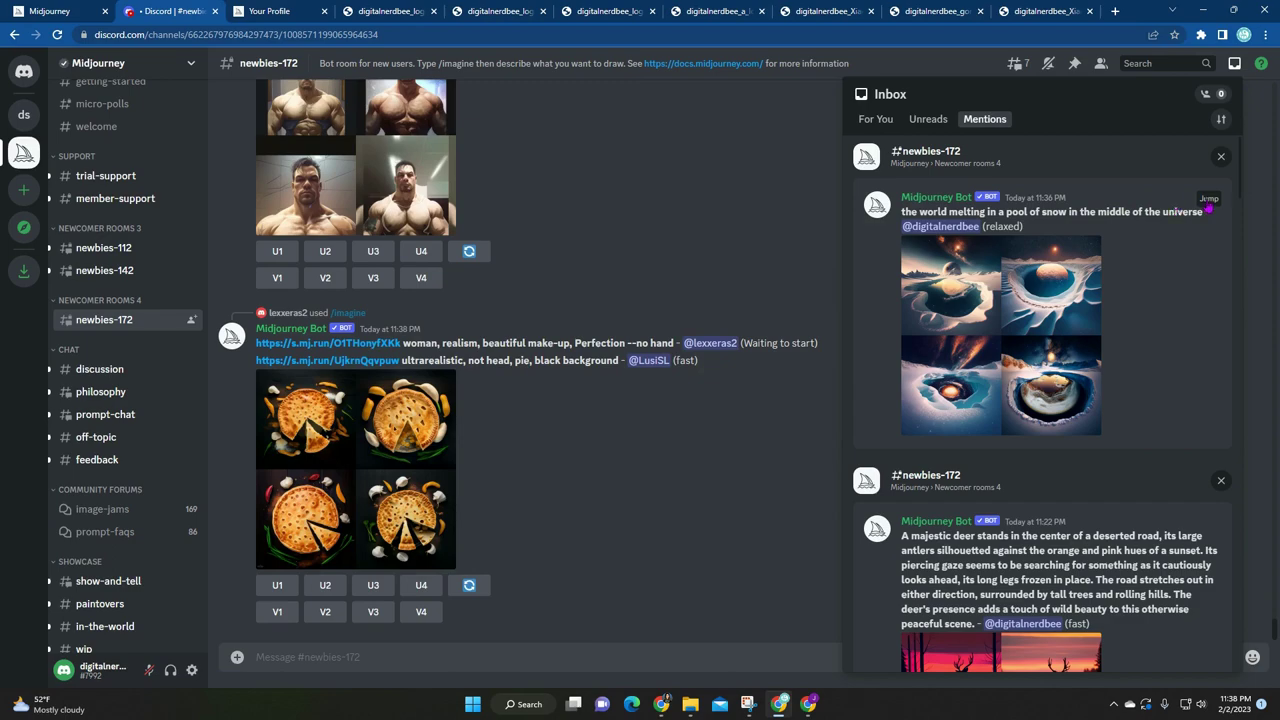
pyautogui.click(1209, 199)
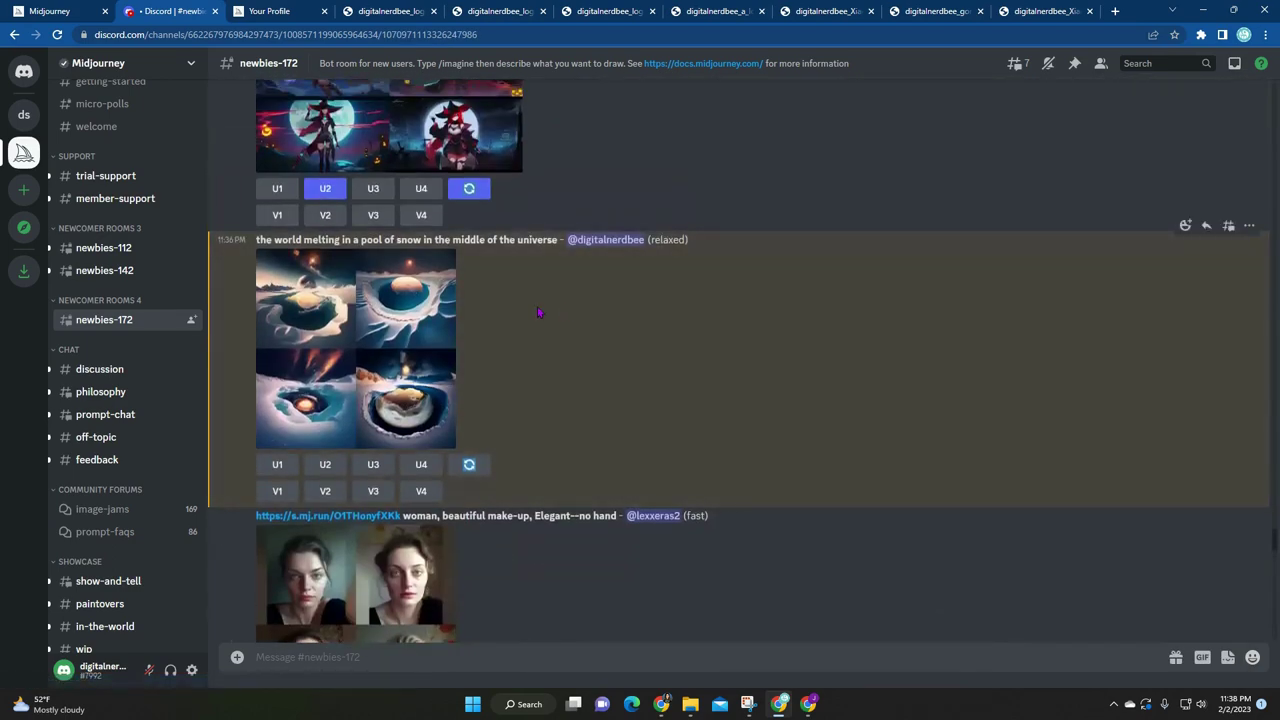
# Preview the snow-pool image grid enlarged, then close the preview
pyautogui.click(360, 344)
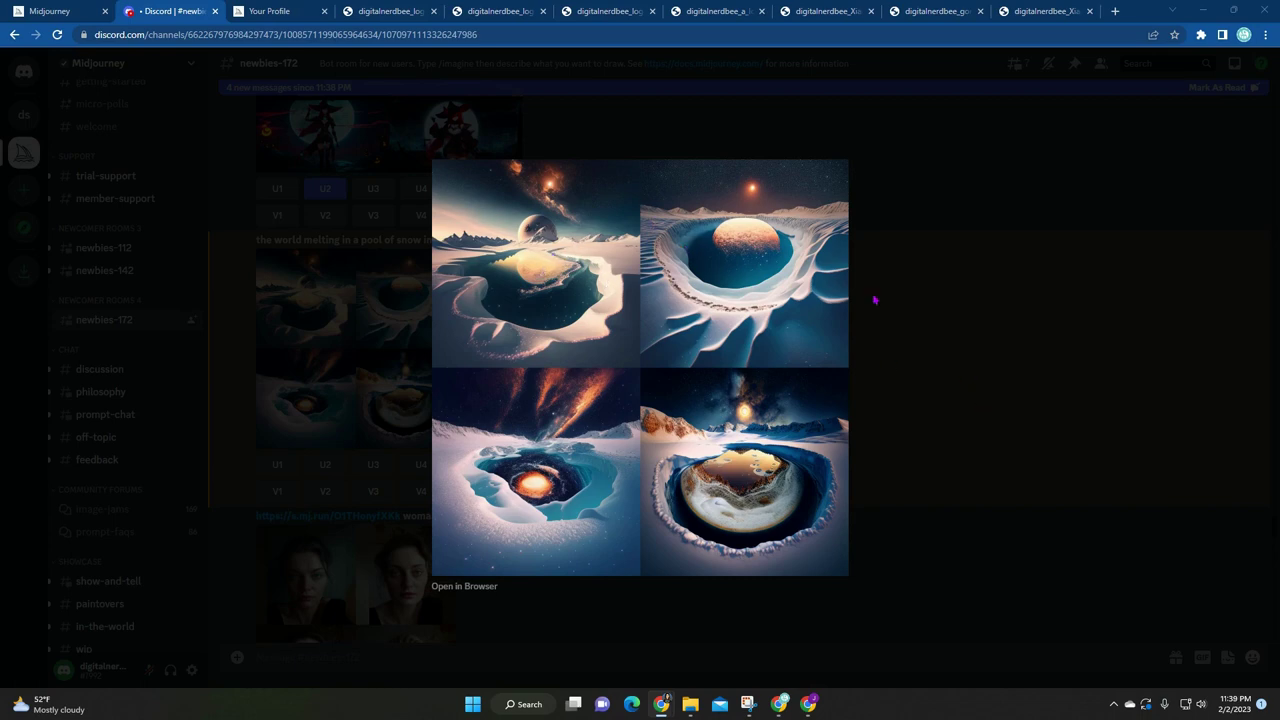
pyautogui.click(928, 361)
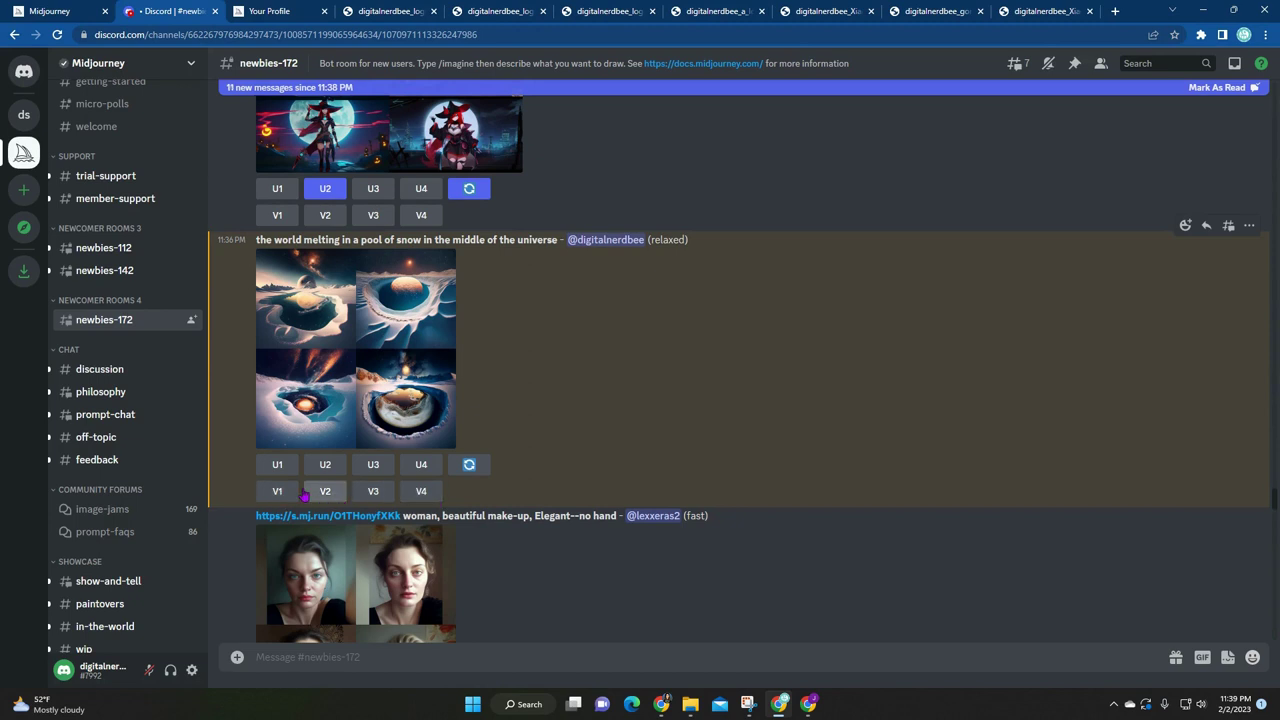
pyautogui.scroll(-3, 450, 445)
pyautogui.scroll(5, 450, 445)
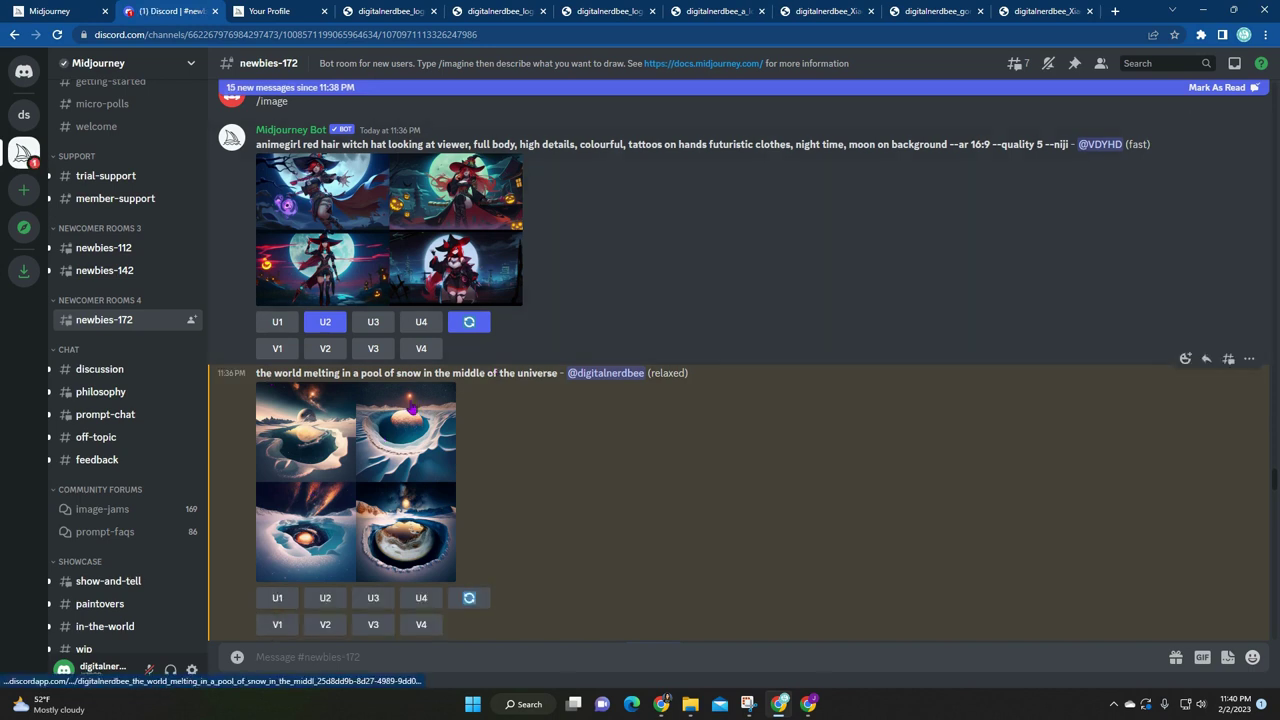
# Request the U1 upscale of the first snow-pool image
pyautogui.click(277, 598)
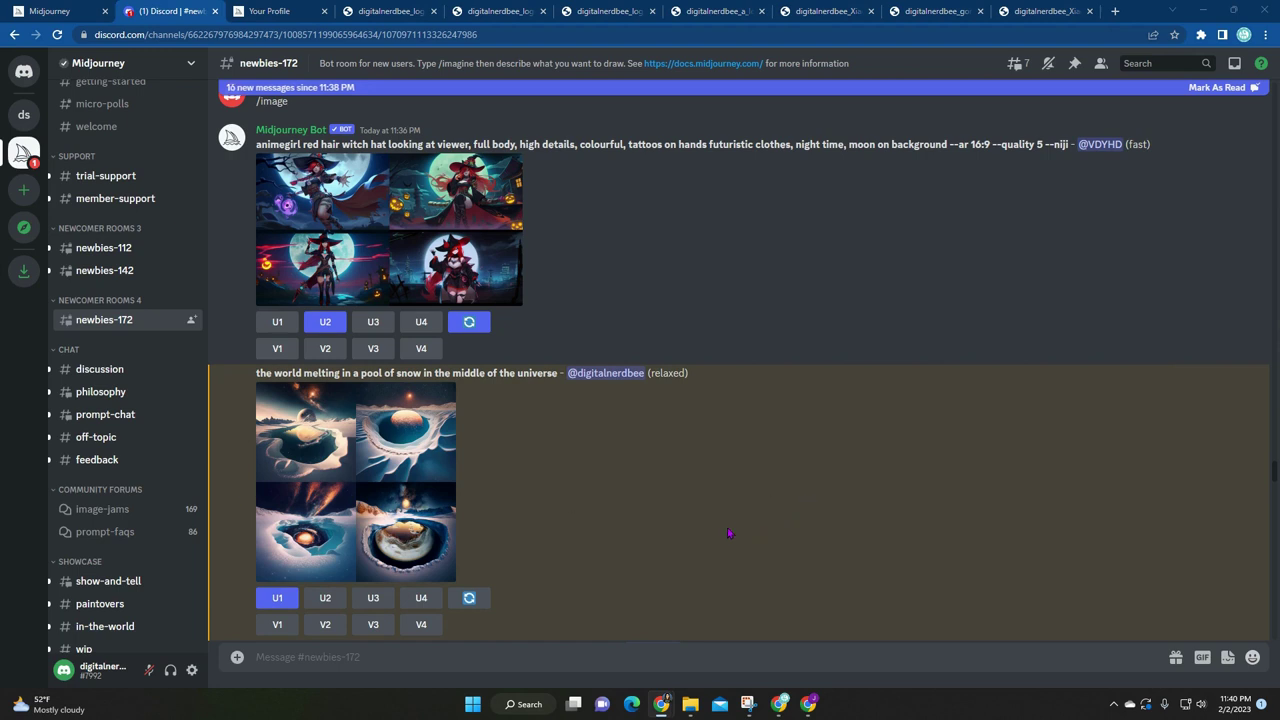
pyautogui.scroll(-20, 728, 533)
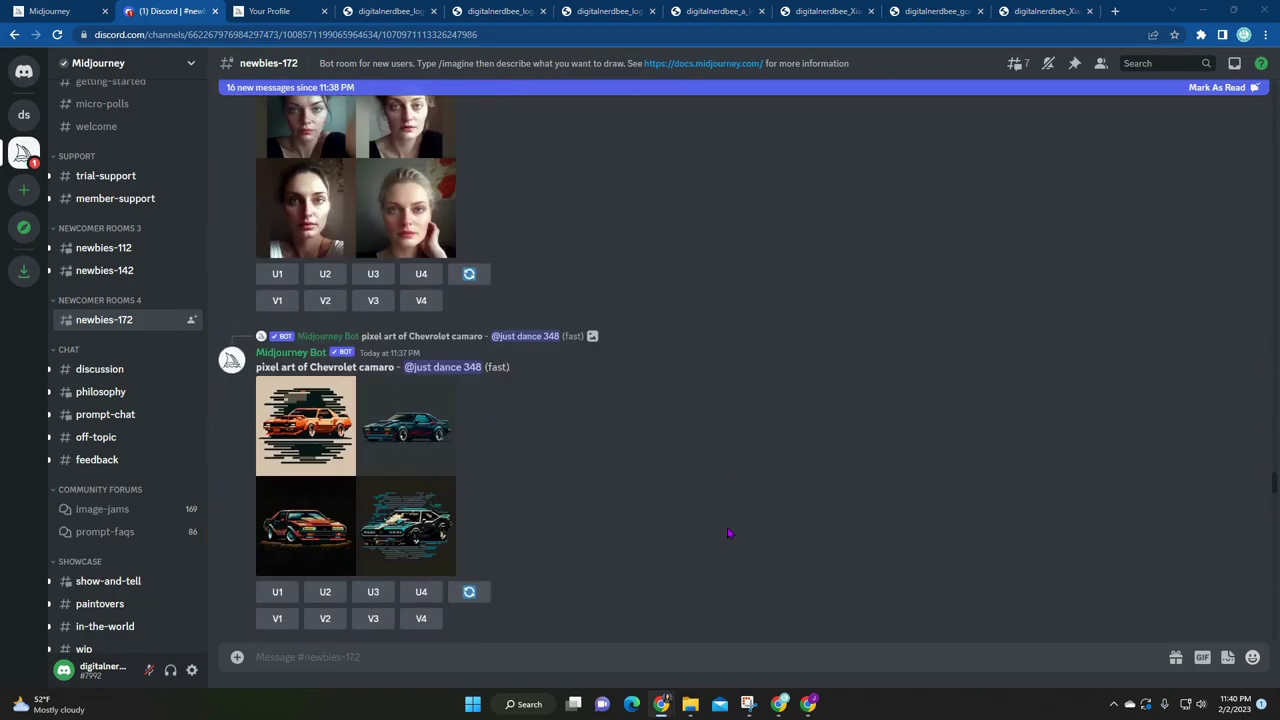
pyautogui.scroll(-10, 728, 533)
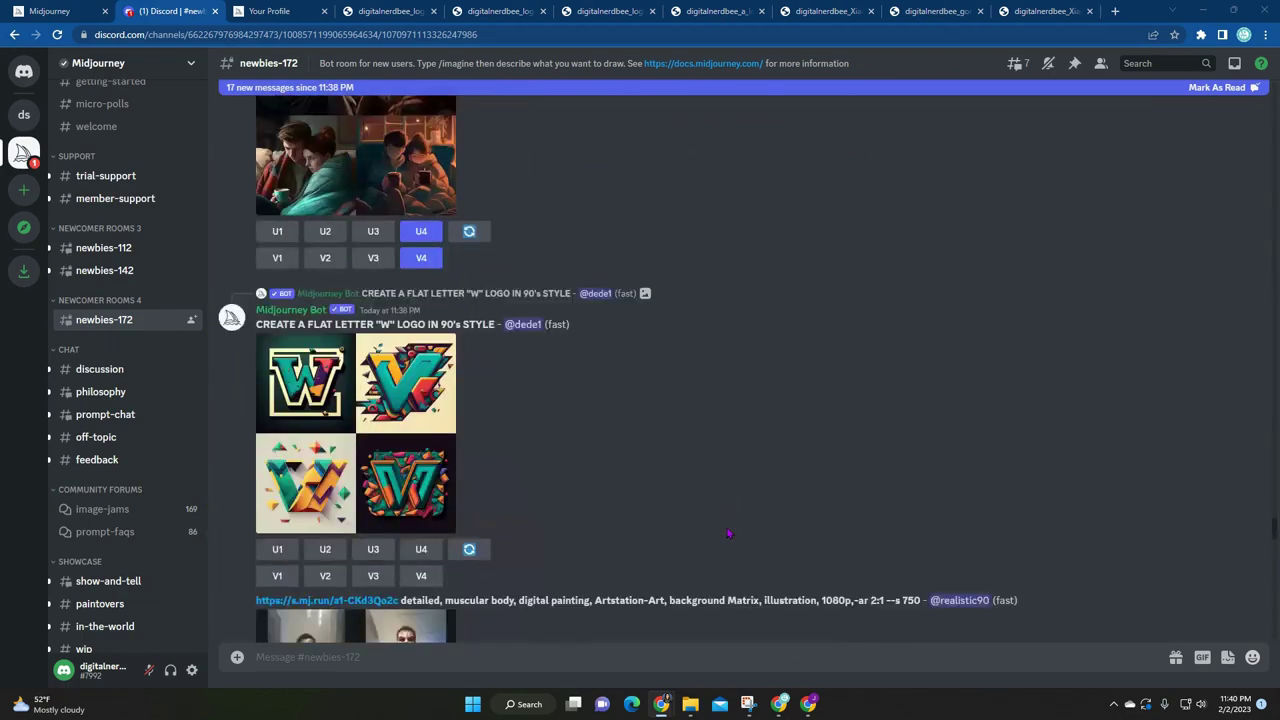
pyautogui.scroll(-5, 757, 485)
pyautogui.scroll(5, 600, 430)
pyautogui.scroll(5, 519, 400)
pyautogui.scroll(-5, 660, 333)
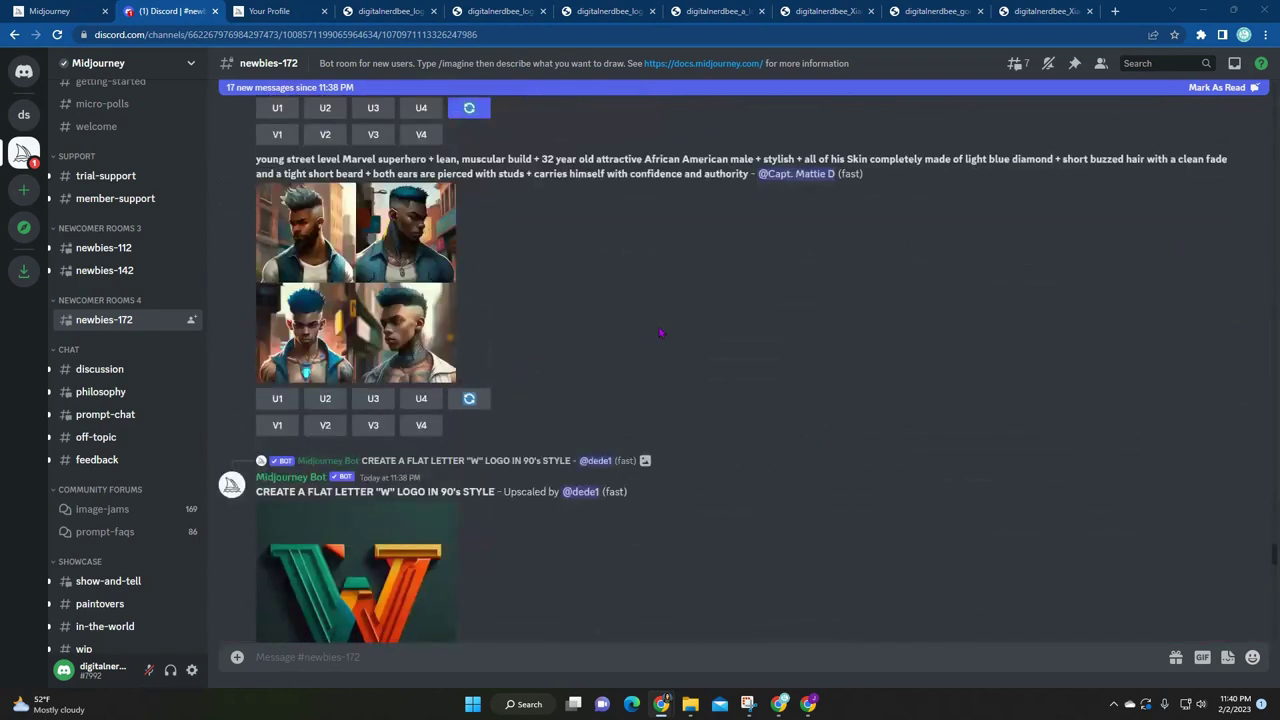
pyautogui.click(1234, 63)
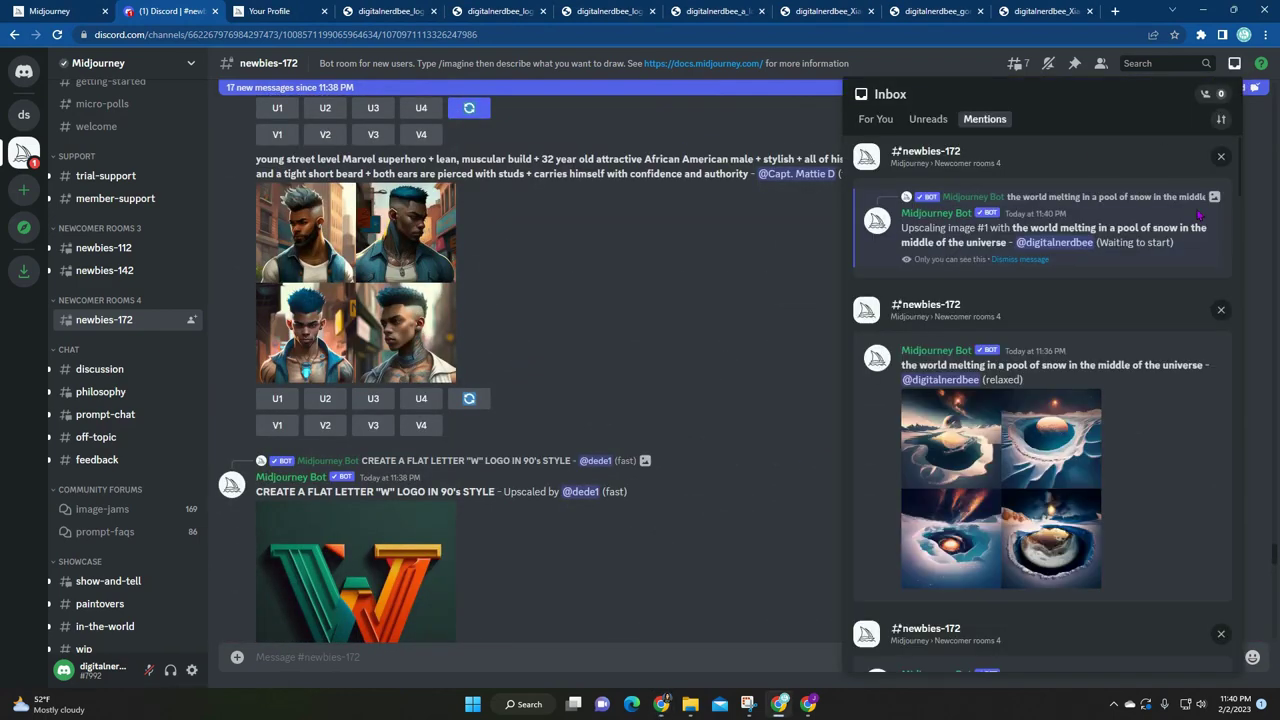
pyautogui.scroll(-5, 955, 478)
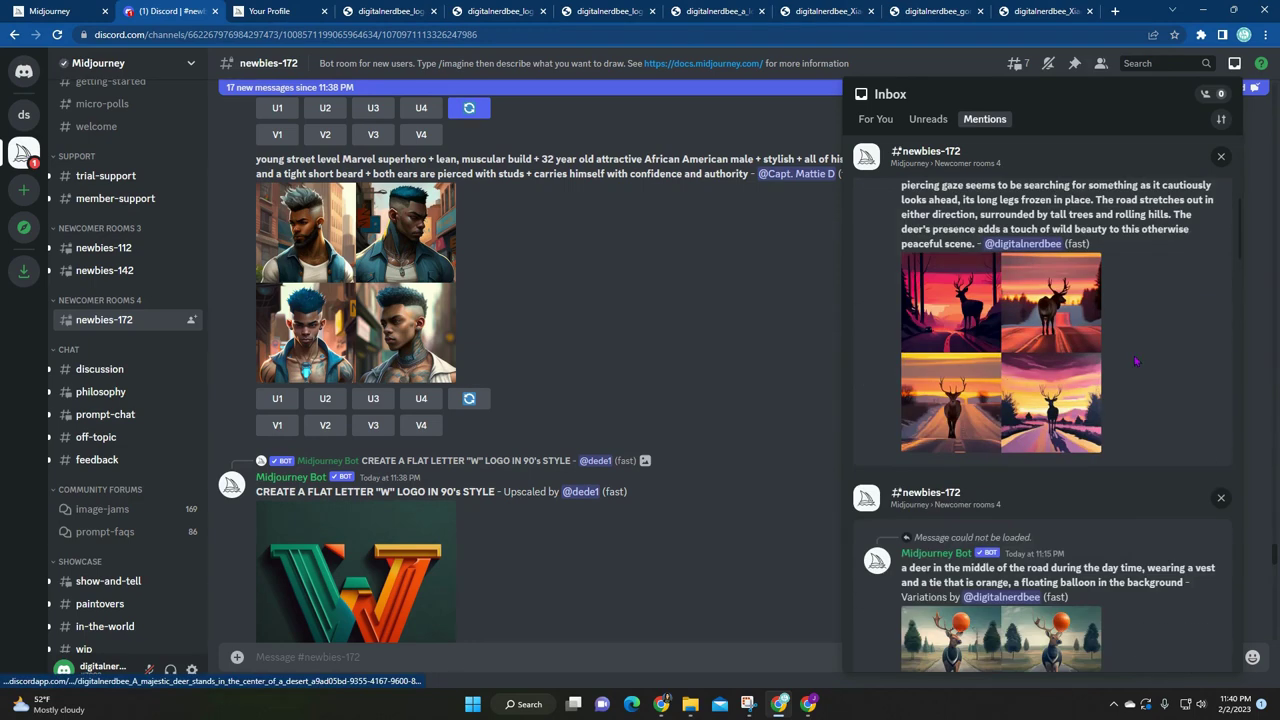
pyautogui.scroll(1, 1070, 418)
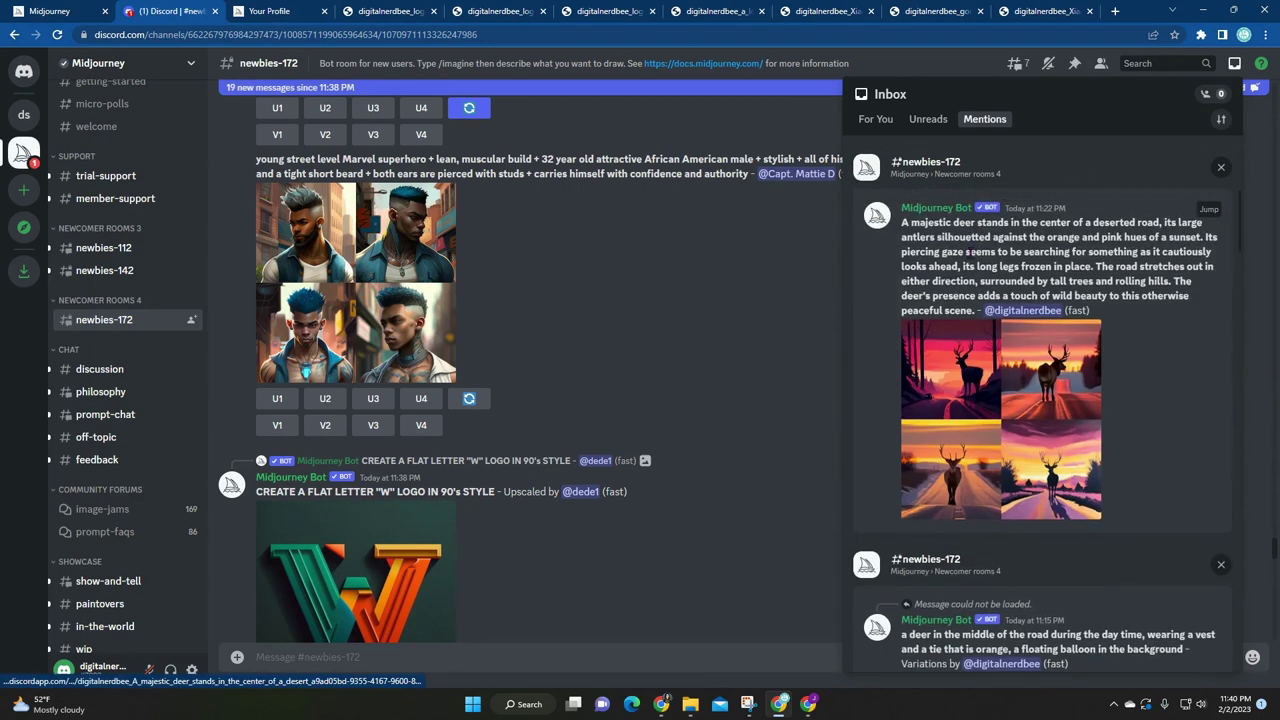
pyautogui.moveTo(912, 223); pyautogui.dragTo(1100, 312)
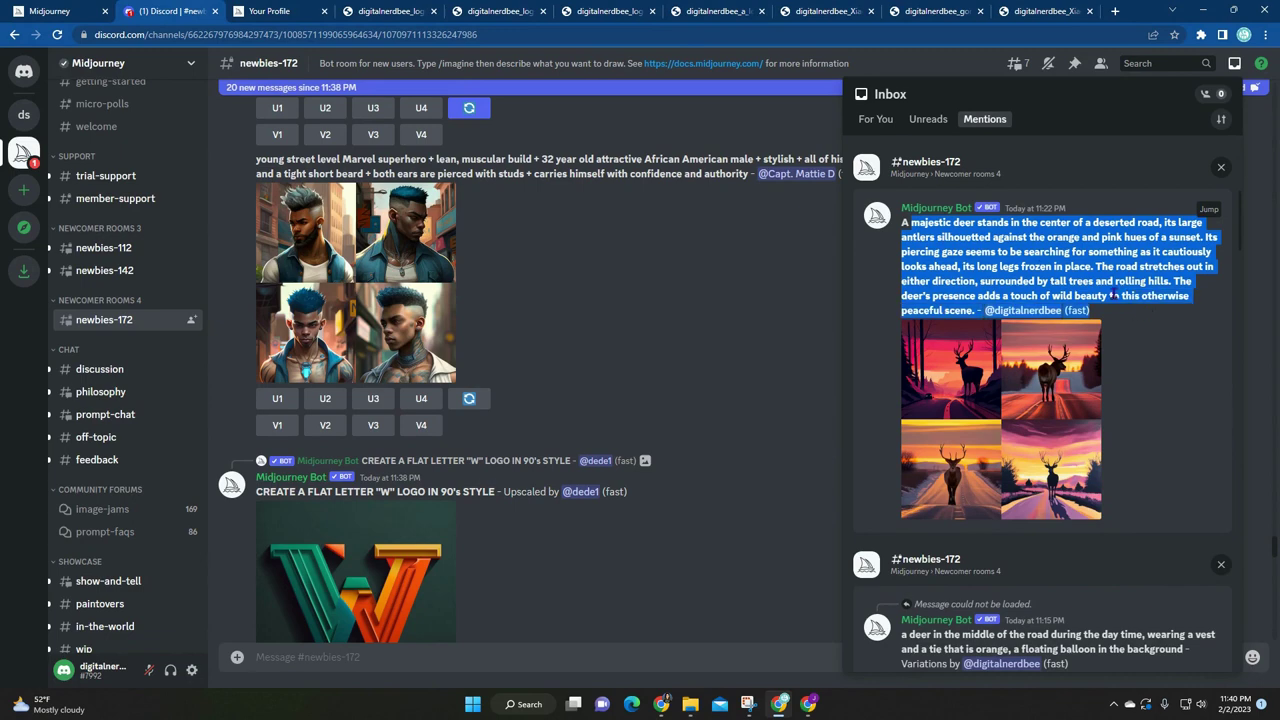
pyautogui.scroll(-5, 1150, 440)
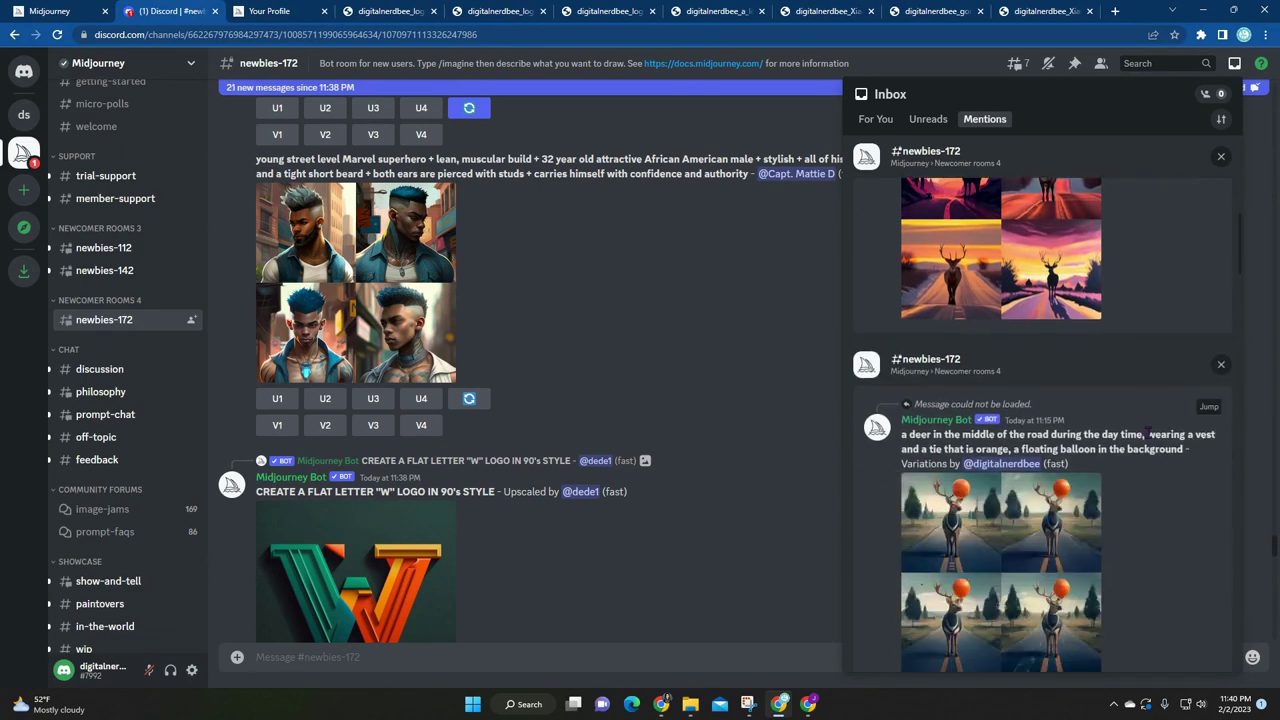
pyautogui.scroll(-2, 1050, 453)
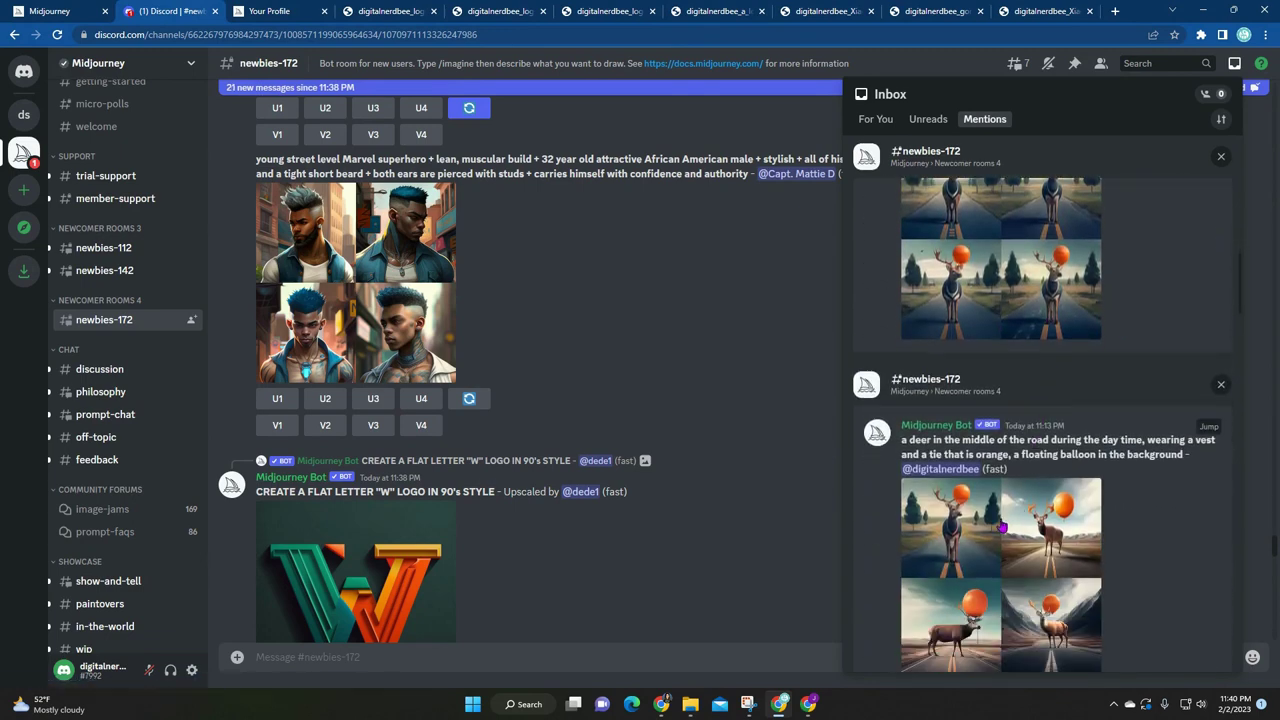
pyautogui.scroll(-3, 1020, 410)
pyautogui.scroll(-3, 1014, 397)
pyautogui.scroll(-3, 1040, 403)
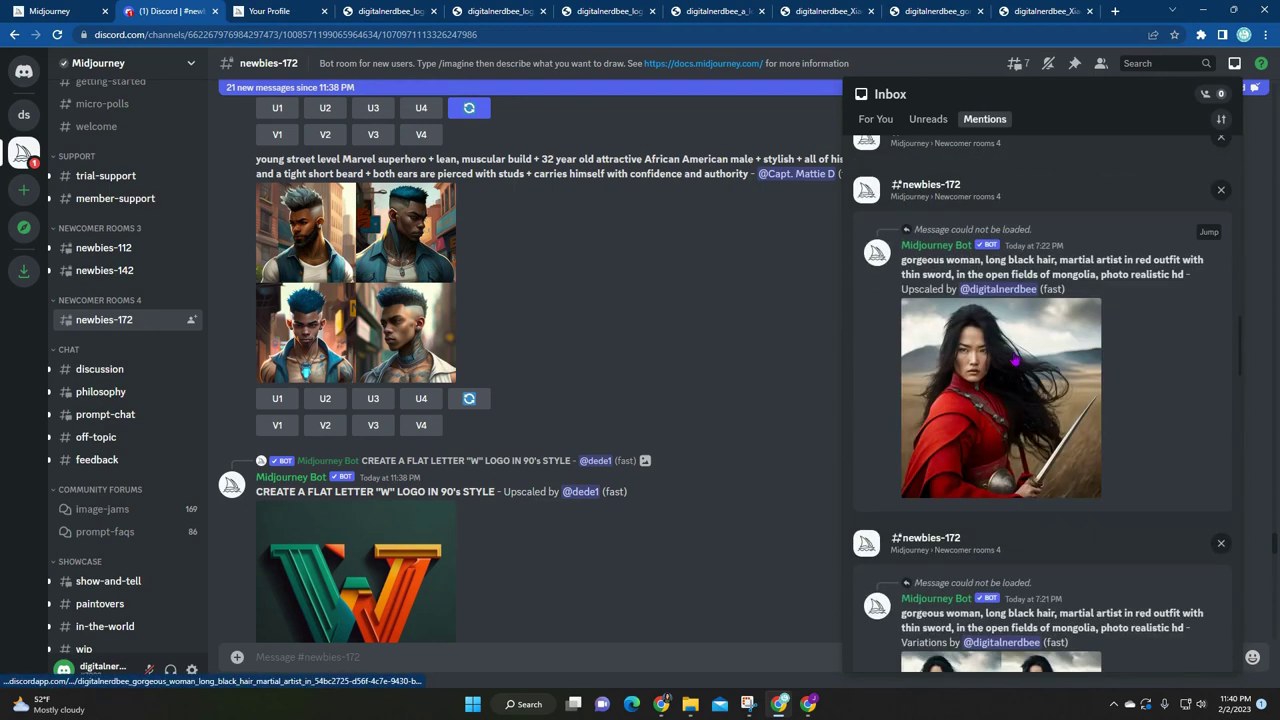
pyautogui.scroll(-1, 1050, 380)
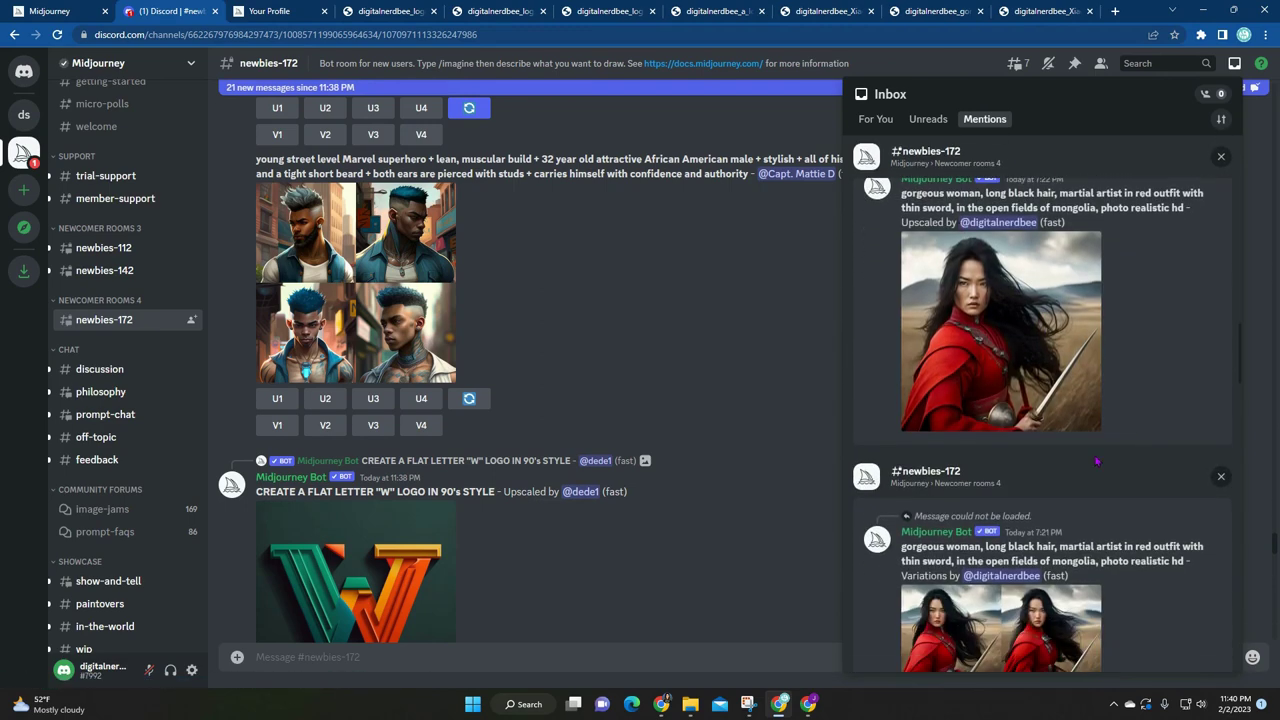
pyautogui.scroll(-5, 1095, 460)
pyautogui.scroll(-5, 1091, 457)
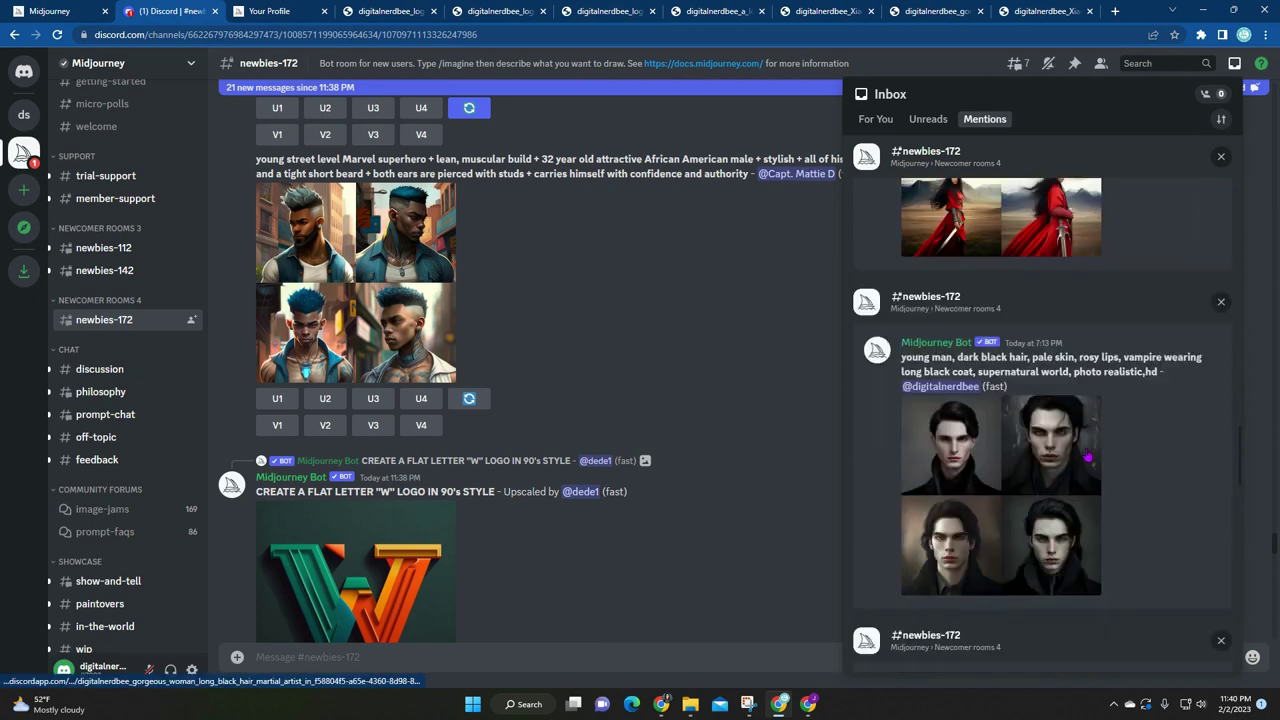
pyautogui.scroll(-2, 1165, 438)
pyautogui.scroll(-3, 1160, 473)
pyautogui.scroll(-3, 1065, 420)
pyautogui.scroll(-10, 1040, 416)
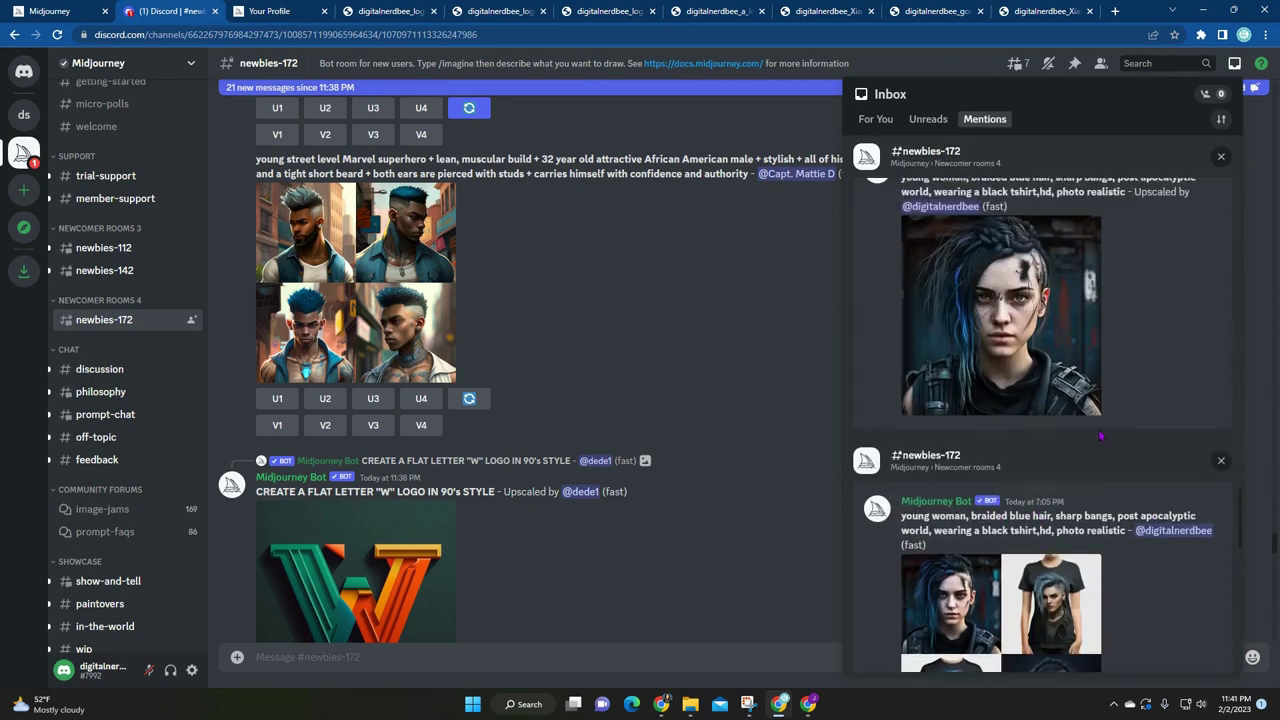
pyautogui.scroll(5, 1070, 452)
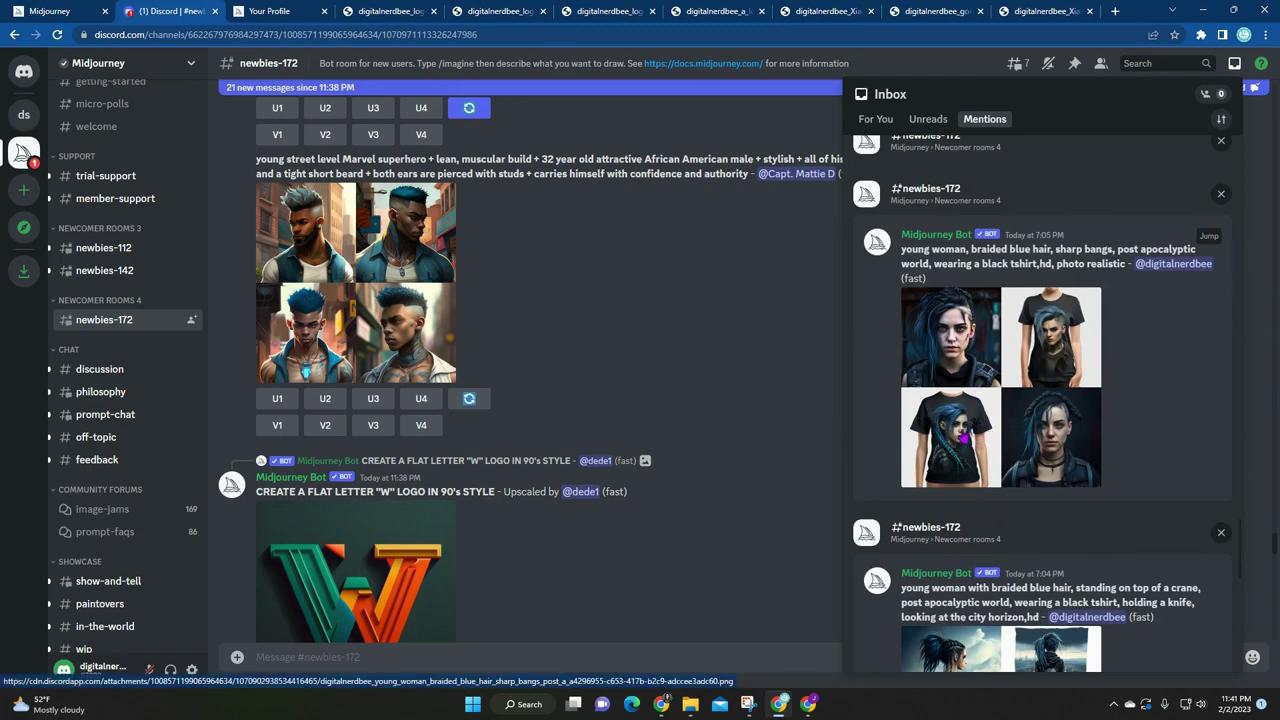
pyautogui.scroll(-3, 963, 437)
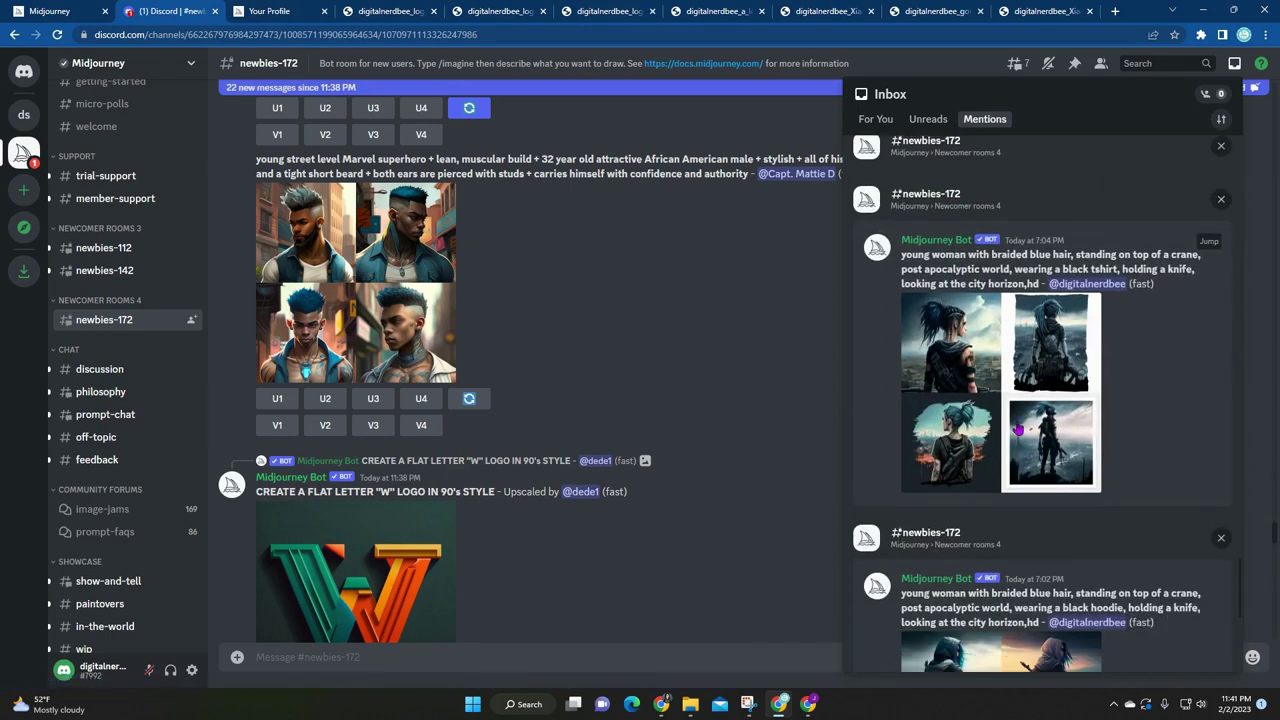
pyautogui.scroll(-2, 1020, 430)
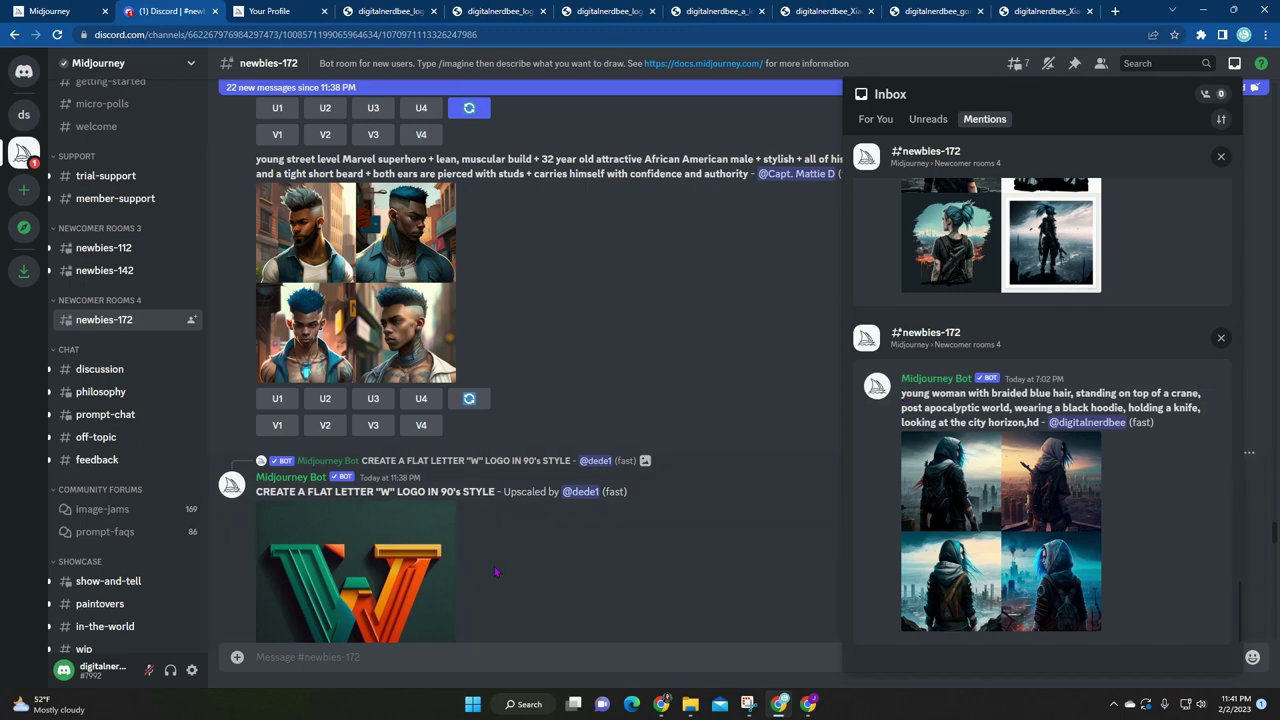
# Close the Inbox and scroll through the newbies-172 channel feed
pyautogui.click(533, 408)
pyautogui.scroll(3, 533, 408)
pyautogui.scroll(15, 533, 408)
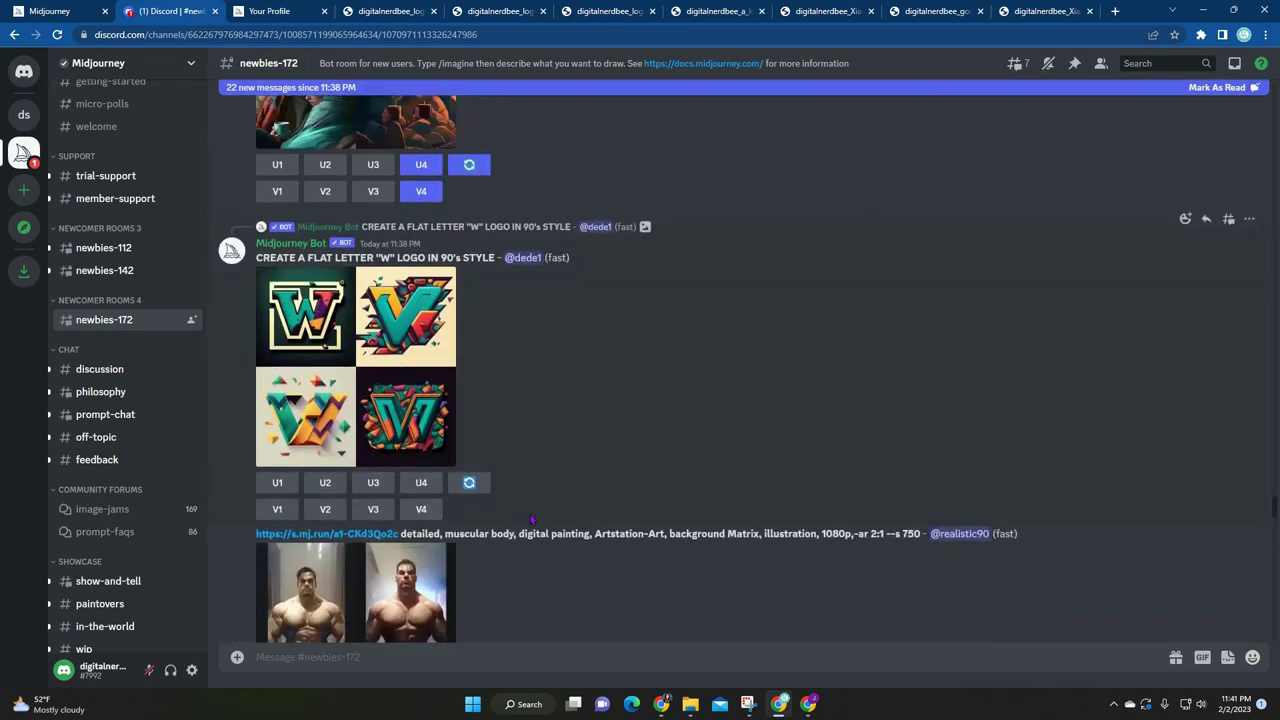
pyautogui.scroll(3, 594, 471)
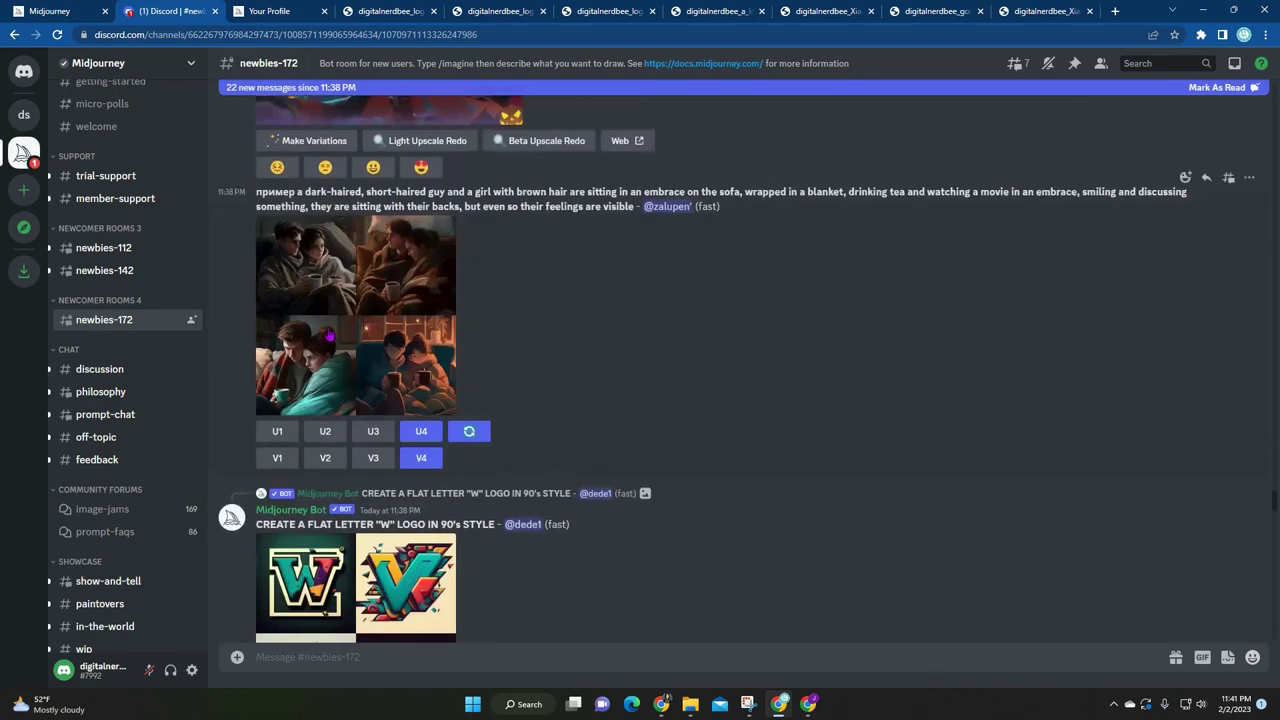
pyautogui.scroll(-5, 630, 520)
pyautogui.scroll(4, 667, 565)
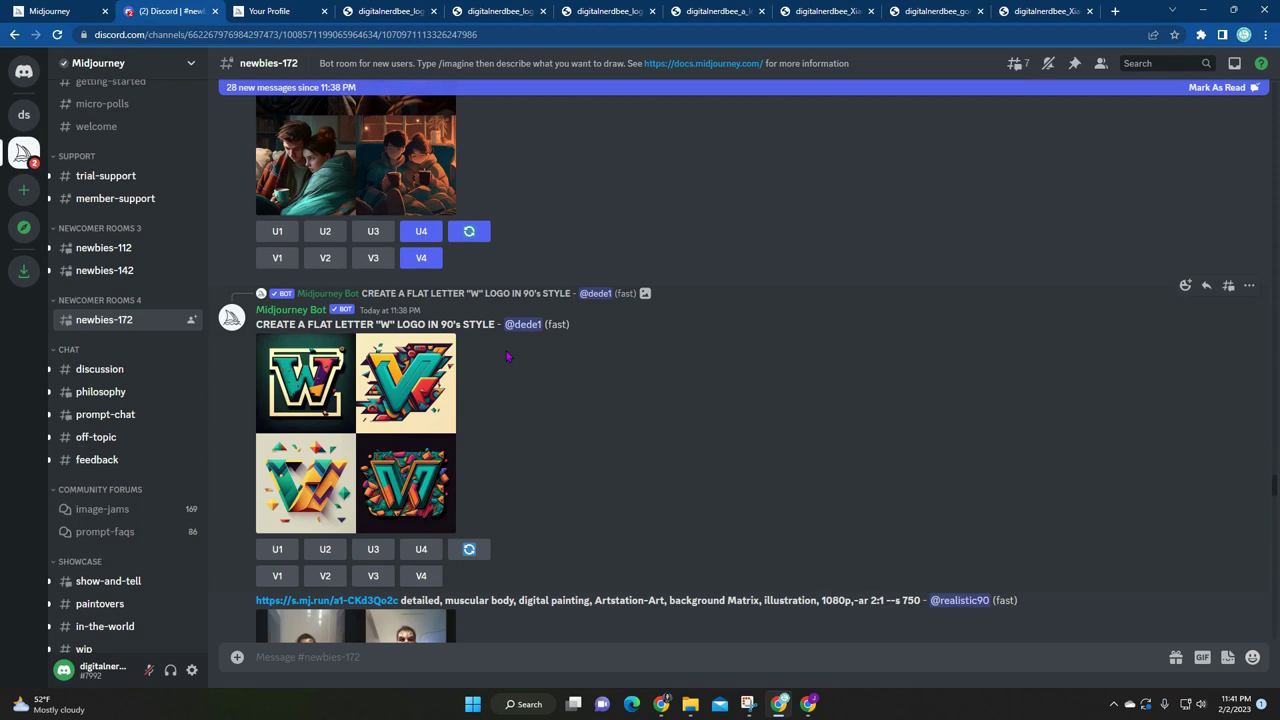
pyautogui.scroll(-5, 507, 356)
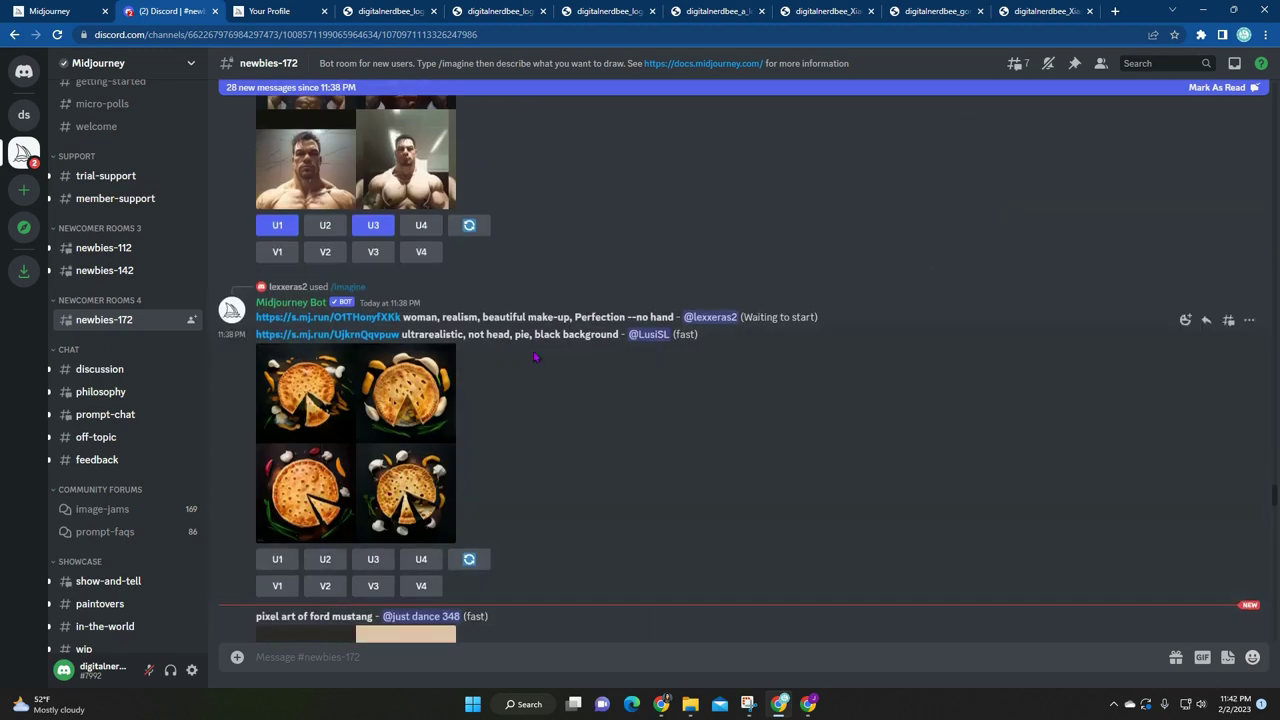
# From Inbox mentions, enlarge the upscaled snow-pool image
pyautogui.click(1234, 63)
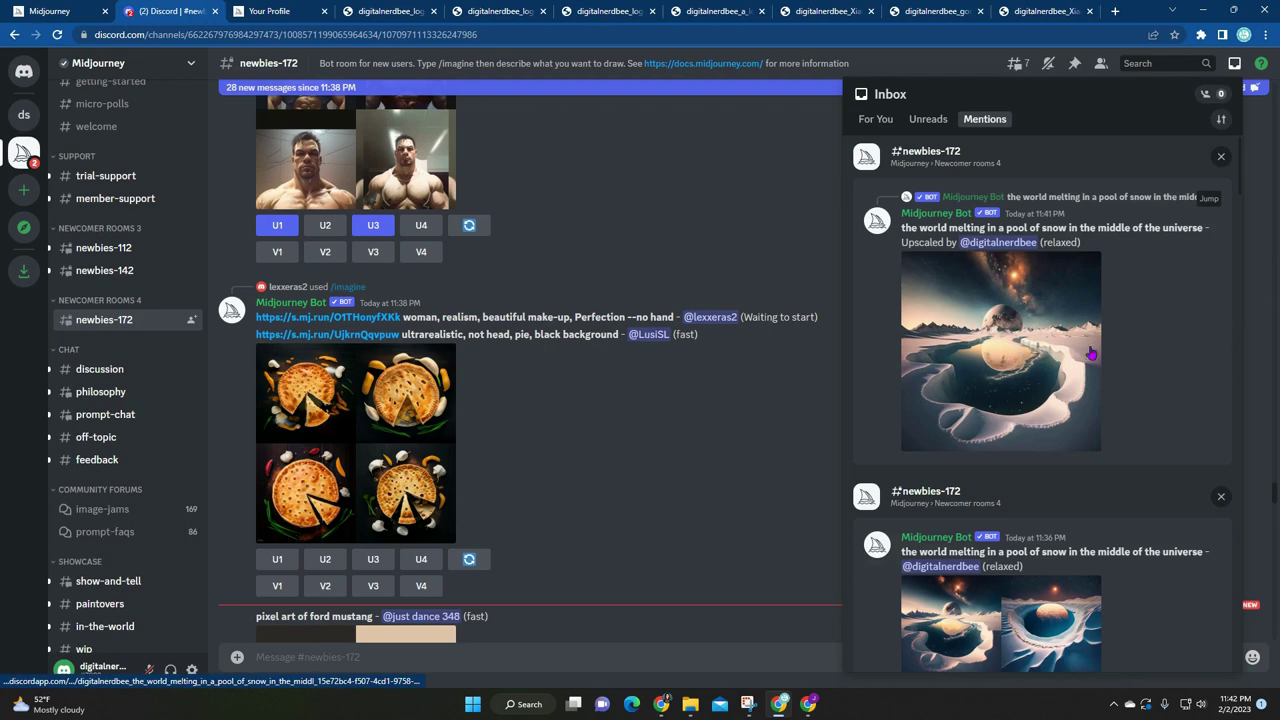
pyautogui.click(1012, 344)
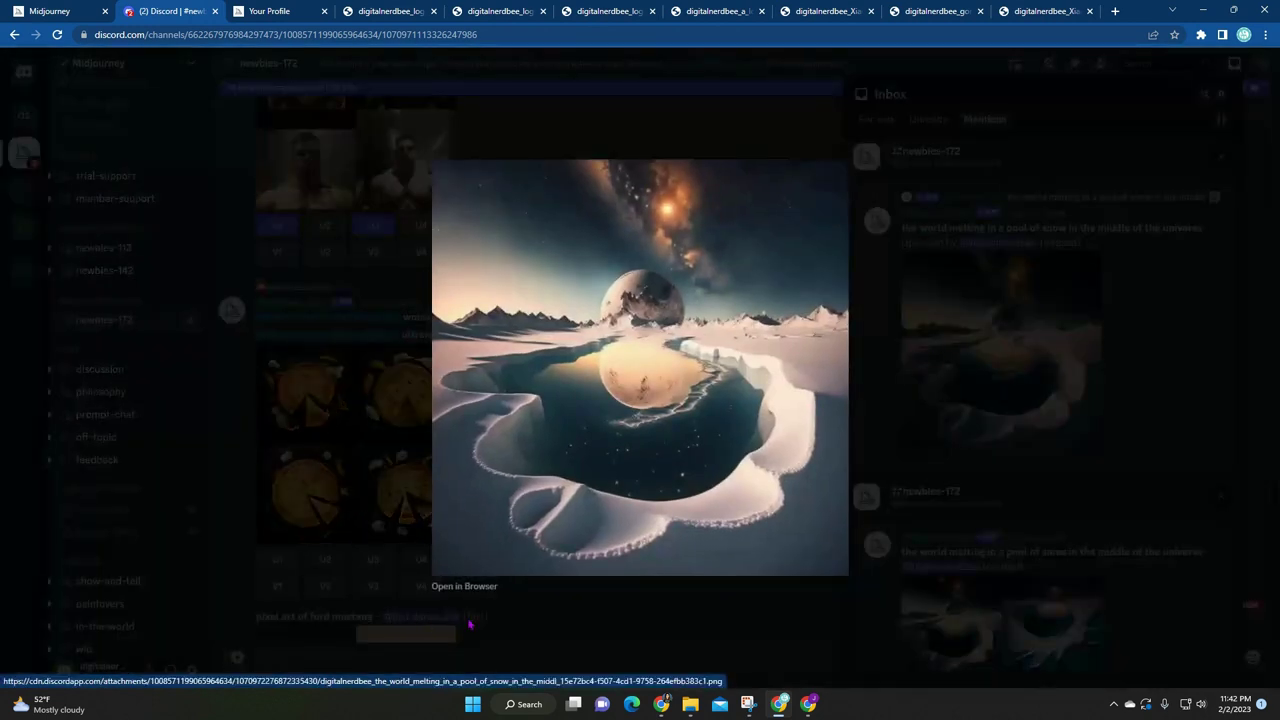
# Open the upscaled snow-pool image at full size in a new Chrome tab
pyautogui.click(463, 586)
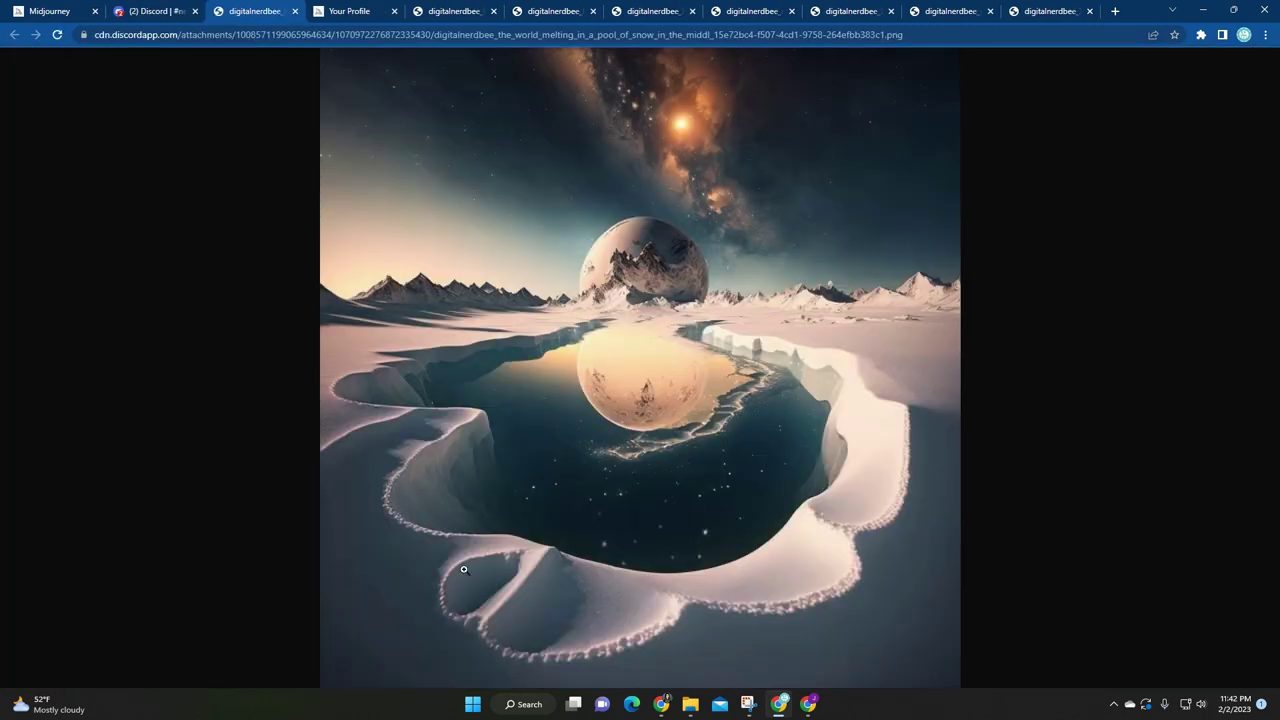
pyautogui.click(600, 368)
pyautogui.scroll(-1, 575, 420)
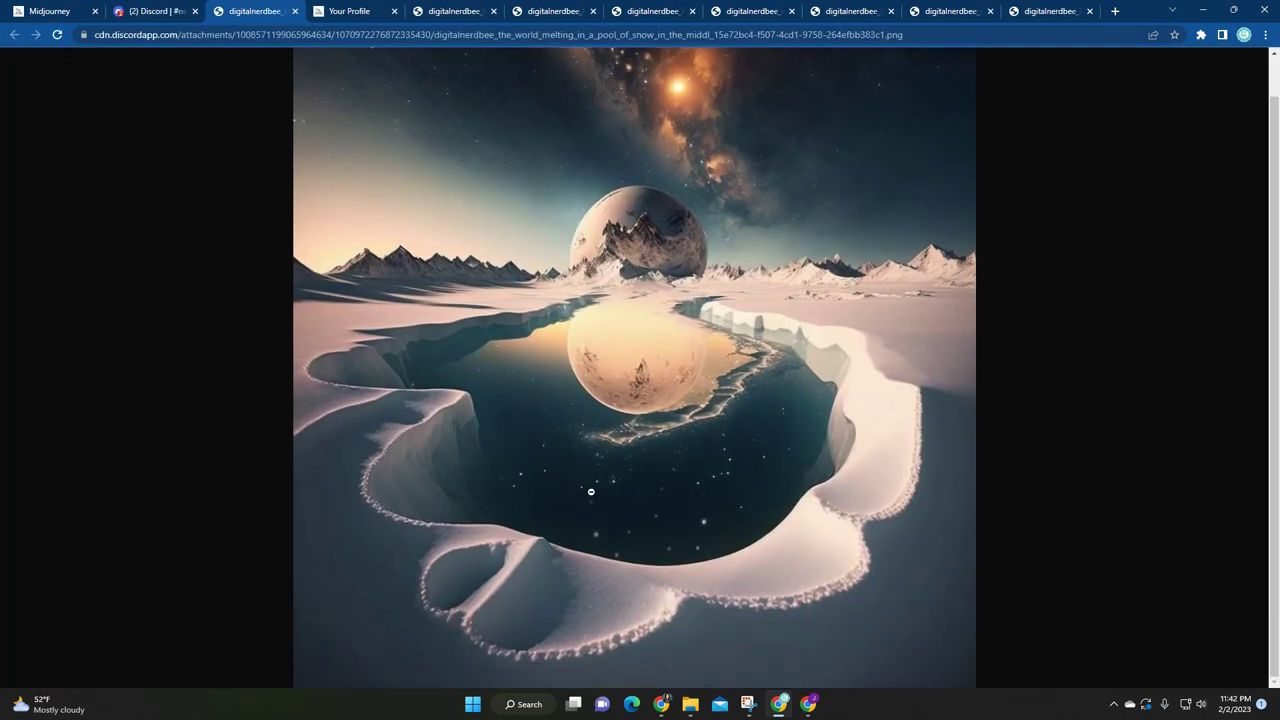
pyautogui.scroll(2, 589, 495)
# Save the snow-pool image to the computer as a PNG and return to Discord
pyautogui.rightClick(632, 314)
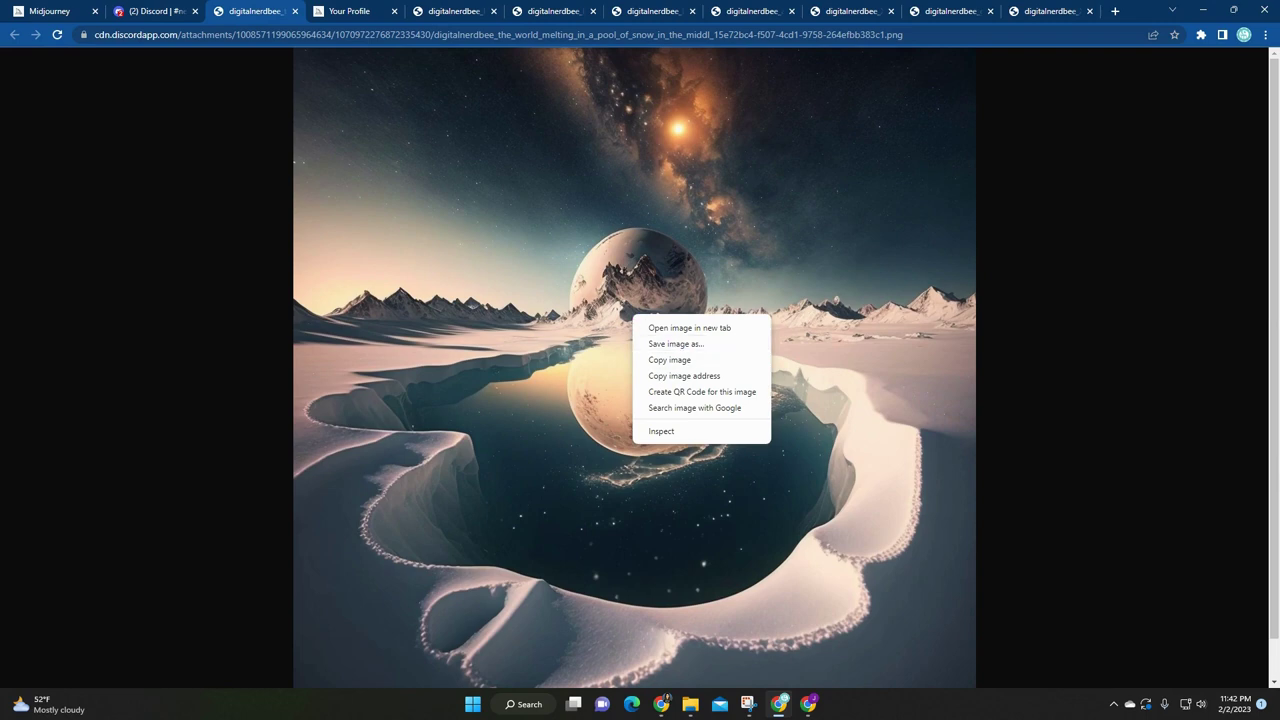
pyautogui.press('v')
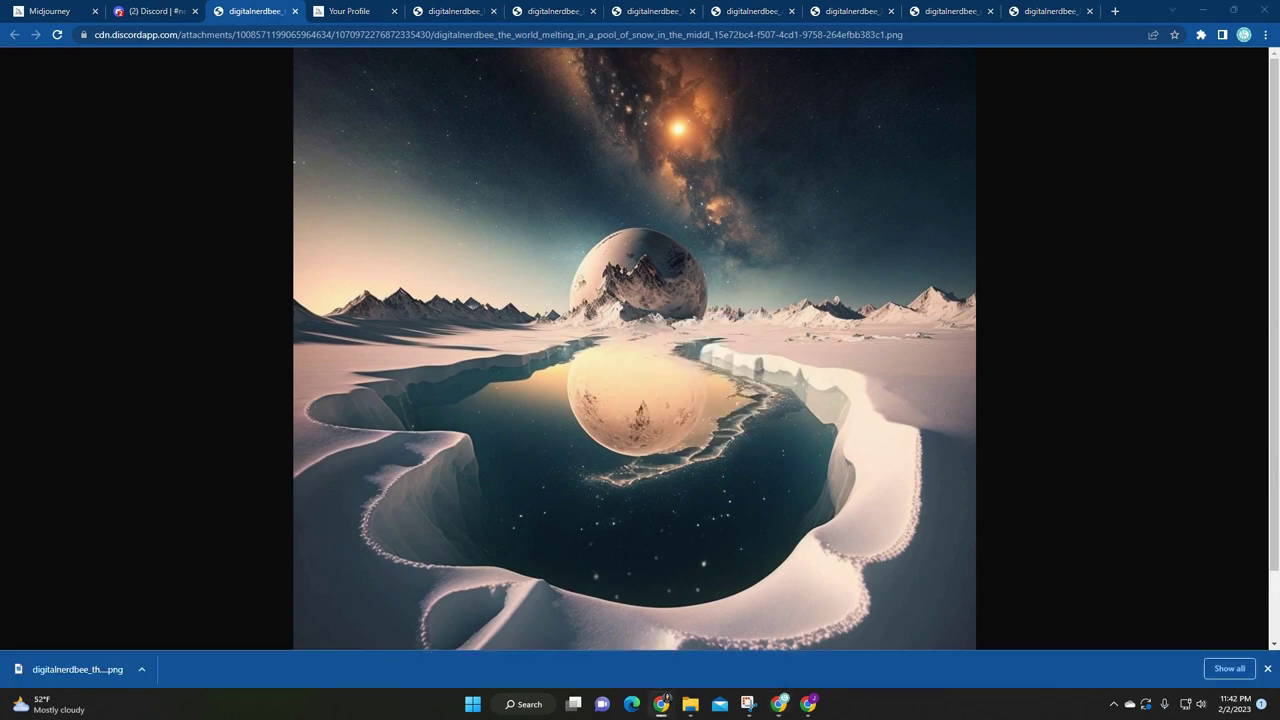
pyautogui.click(157, 12)
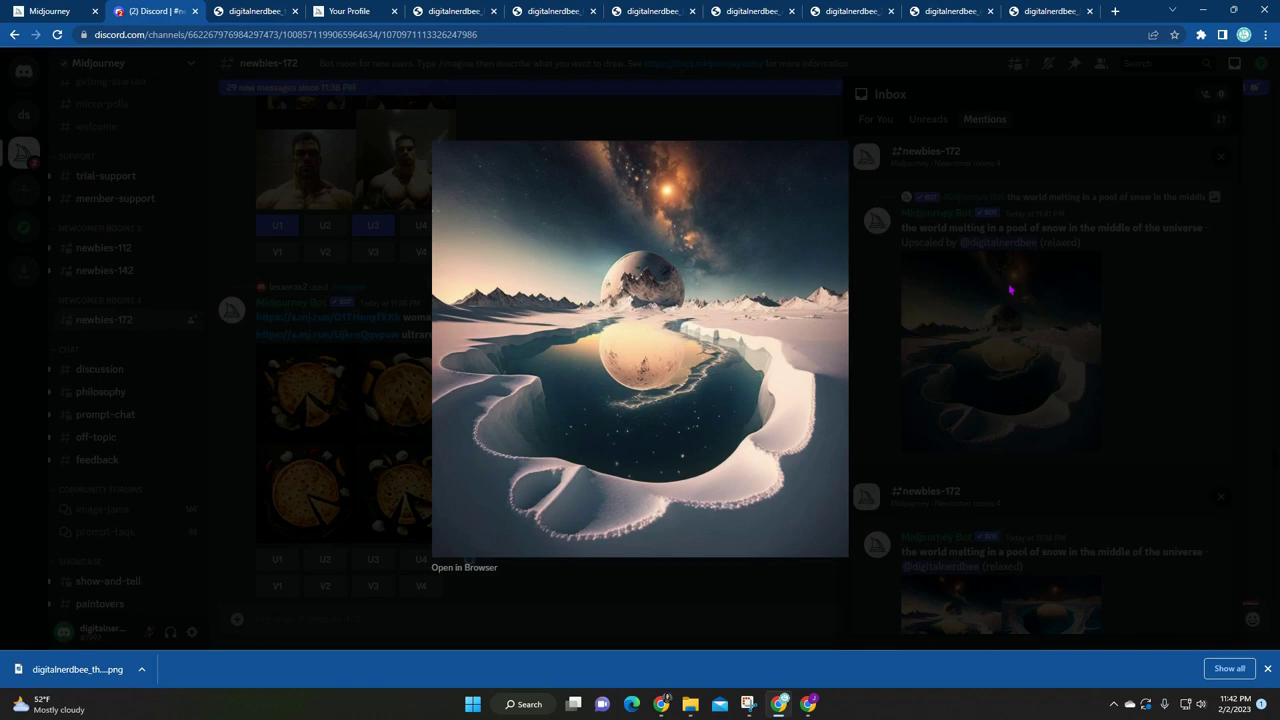
# Copy the snow-pool image's caption from the Inbox and switch to the ChatGPT window
pyautogui.click(1128, 235)
pyautogui.moveTo(1206, 229); pyautogui.dragTo(902, 229)
pyautogui.rightClick(914, 230)
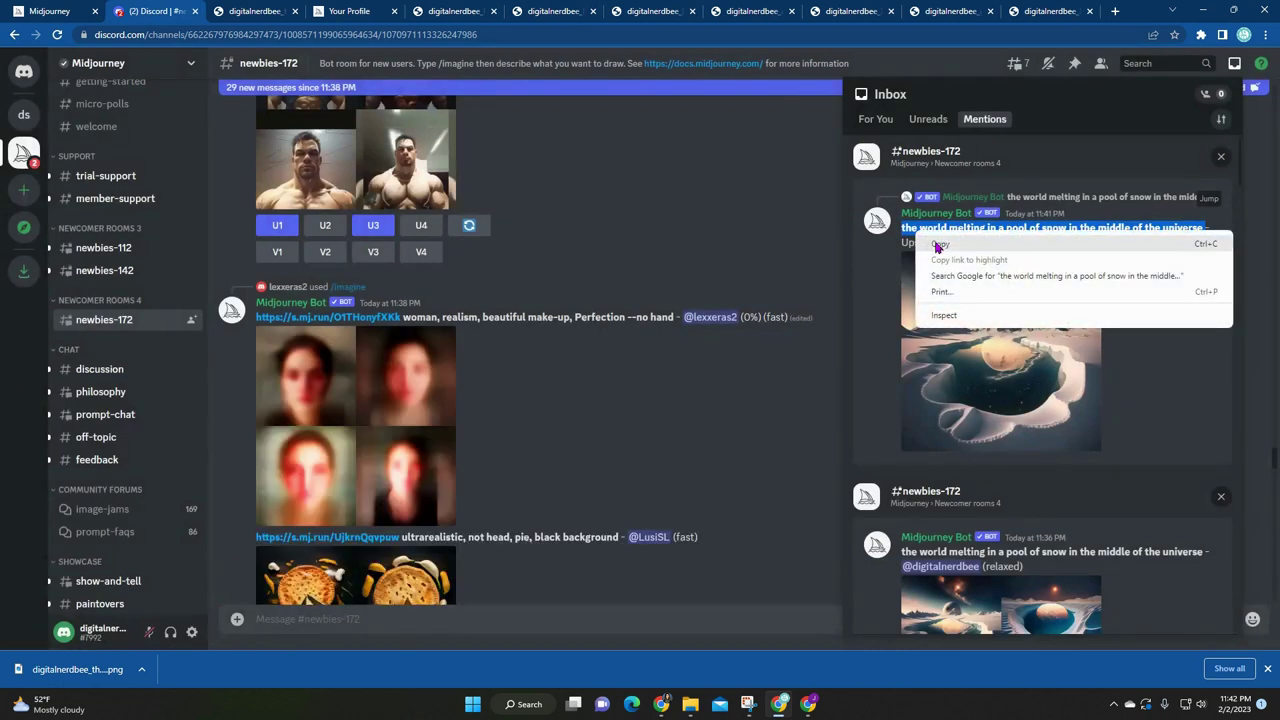
pyautogui.click(940, 244)
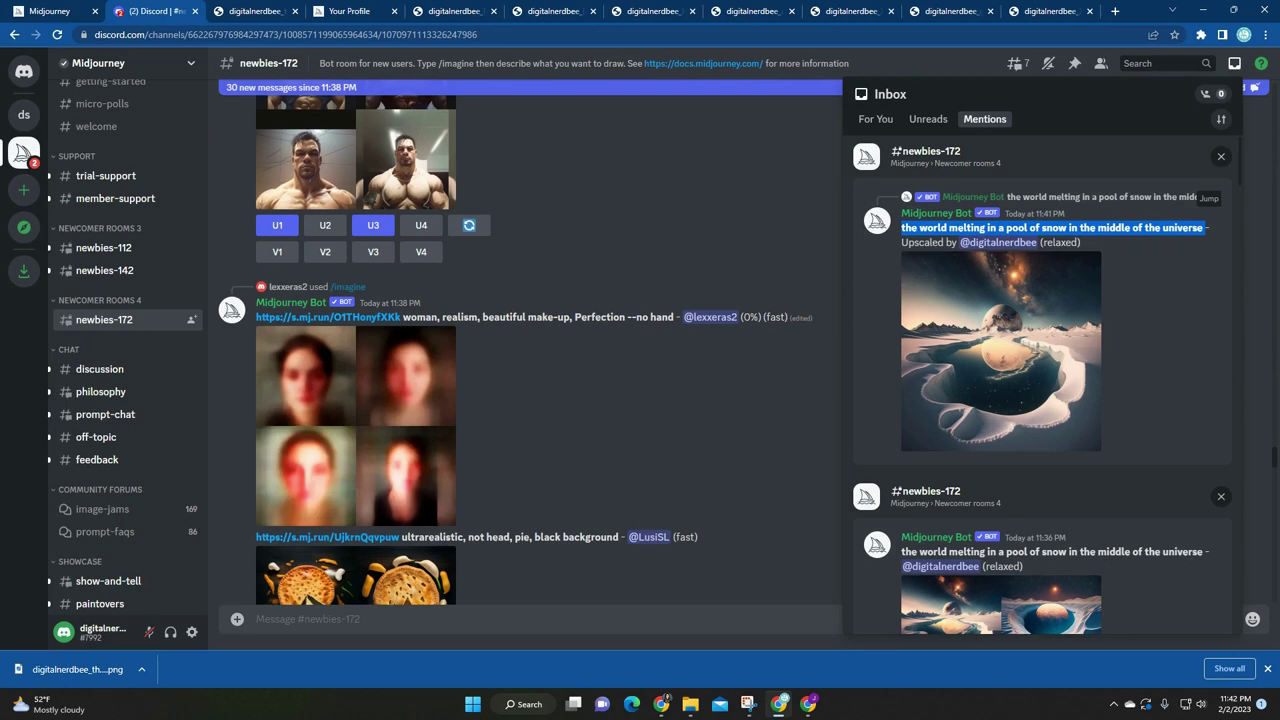
pyautogui.hotkey('alt', 'Tab')
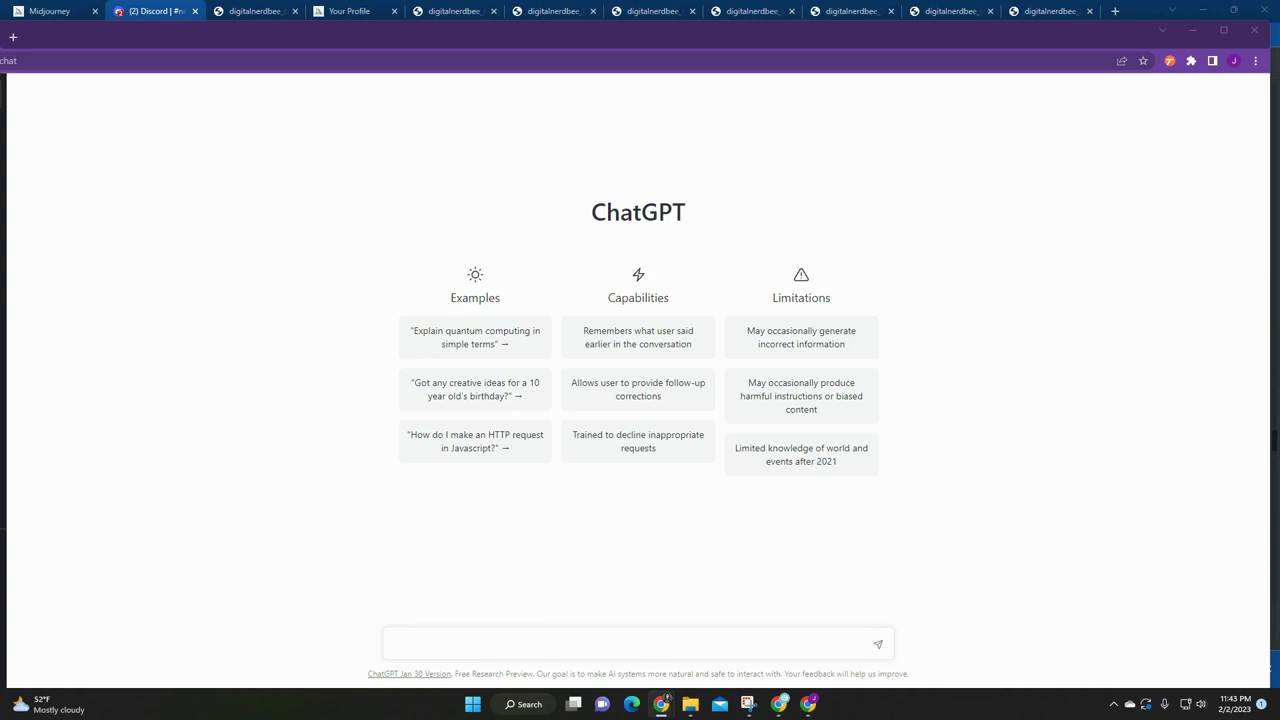
# Ask ChatGPT for an AI art prompt of the world melting in a pool of snow mid-universe
pyautogui.click(700, 647)
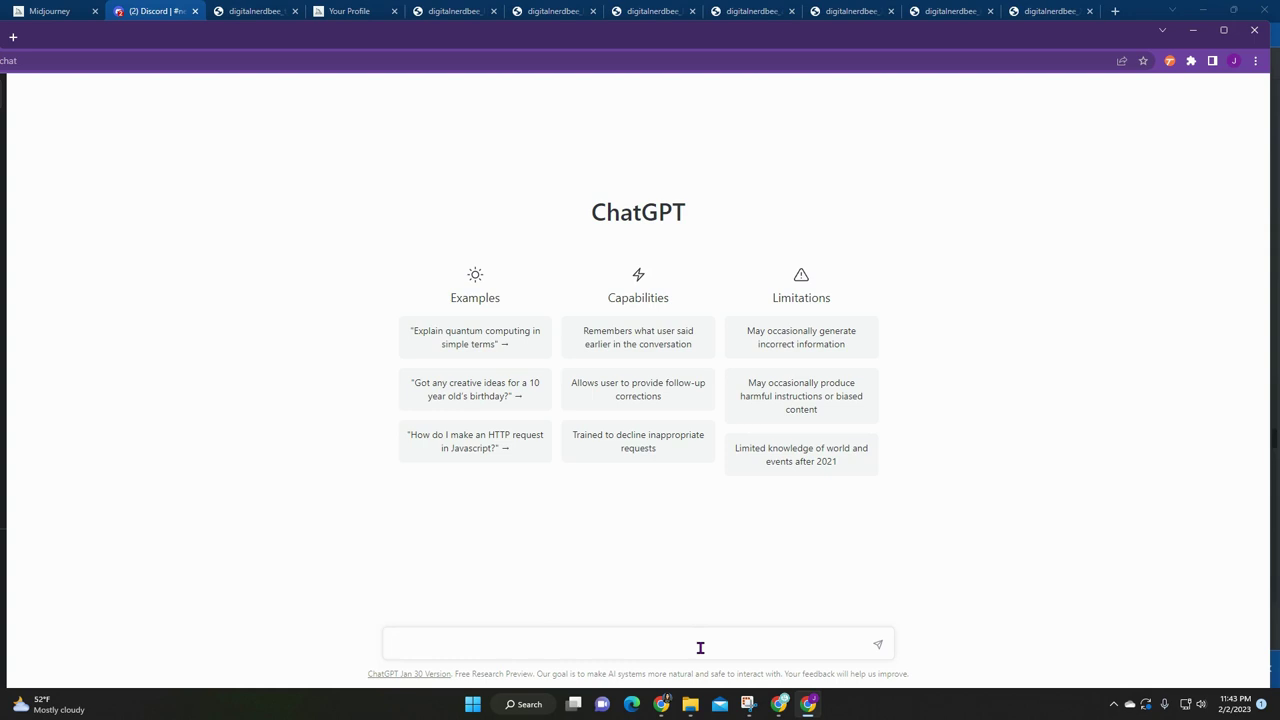
pyautogui.write('write me a text prom')
pyautogui.write('t')
pyautogui.press('BackSpace')
pyautogui.press('BackSpace')
pyautogui.write('the world melting in a pool of snow in the middle of the universe ')
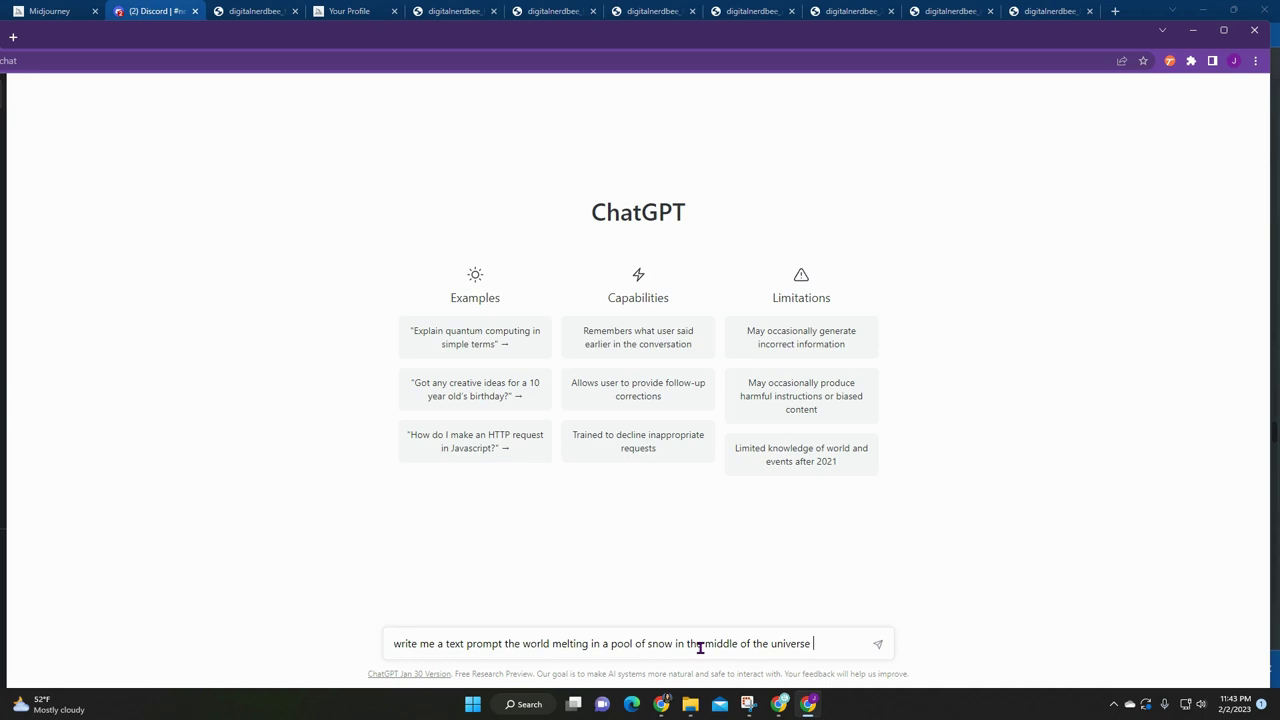
pyautogui.write('for ai art')
pyautogui.press('Return')
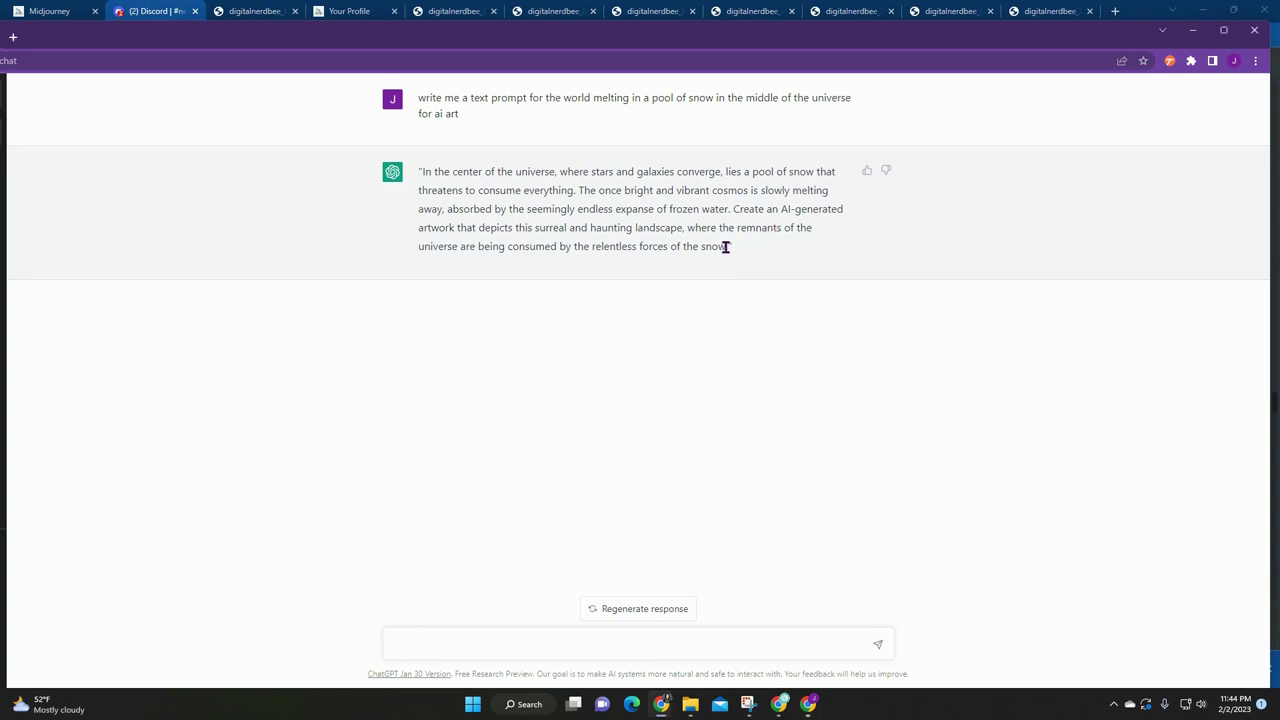
# Copy ChatGPT's universe snow-pool prompt reply
pyautogui.moveTo(727, 246); pyautogui.dragTo(421, 173)
pyautogui.rightClick(484, 187)
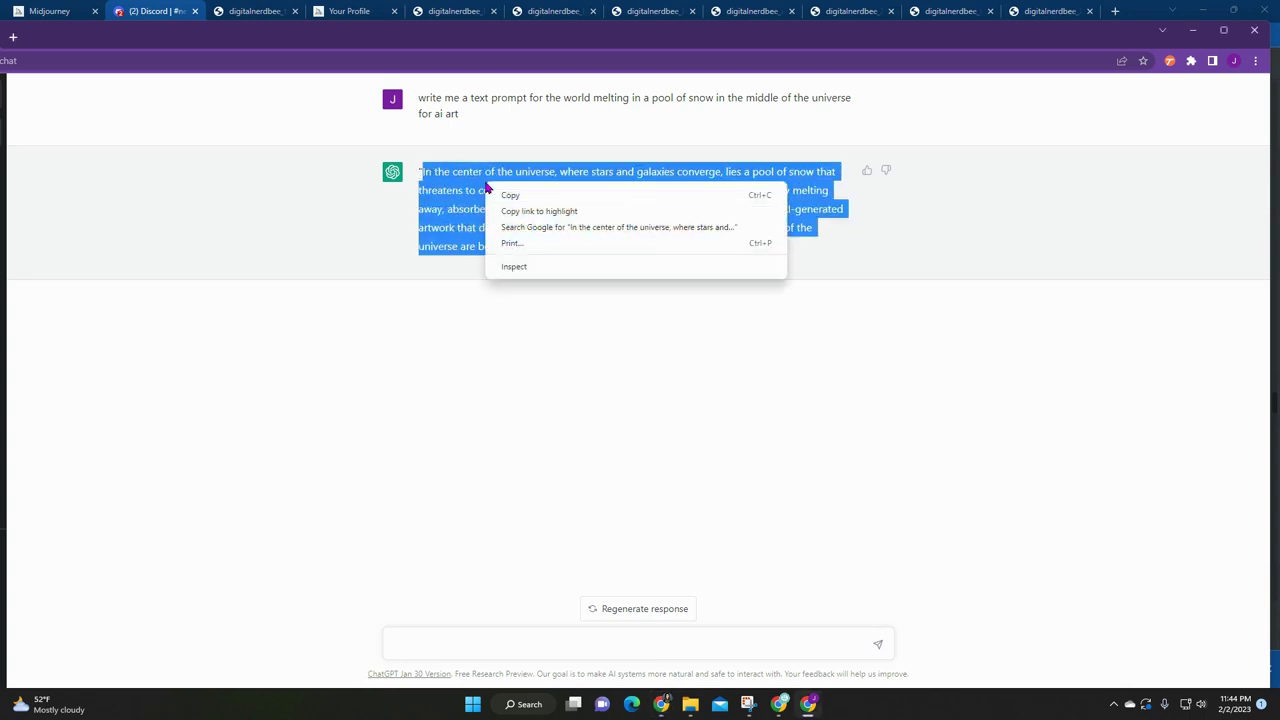
pyautogui.click(509, 194)
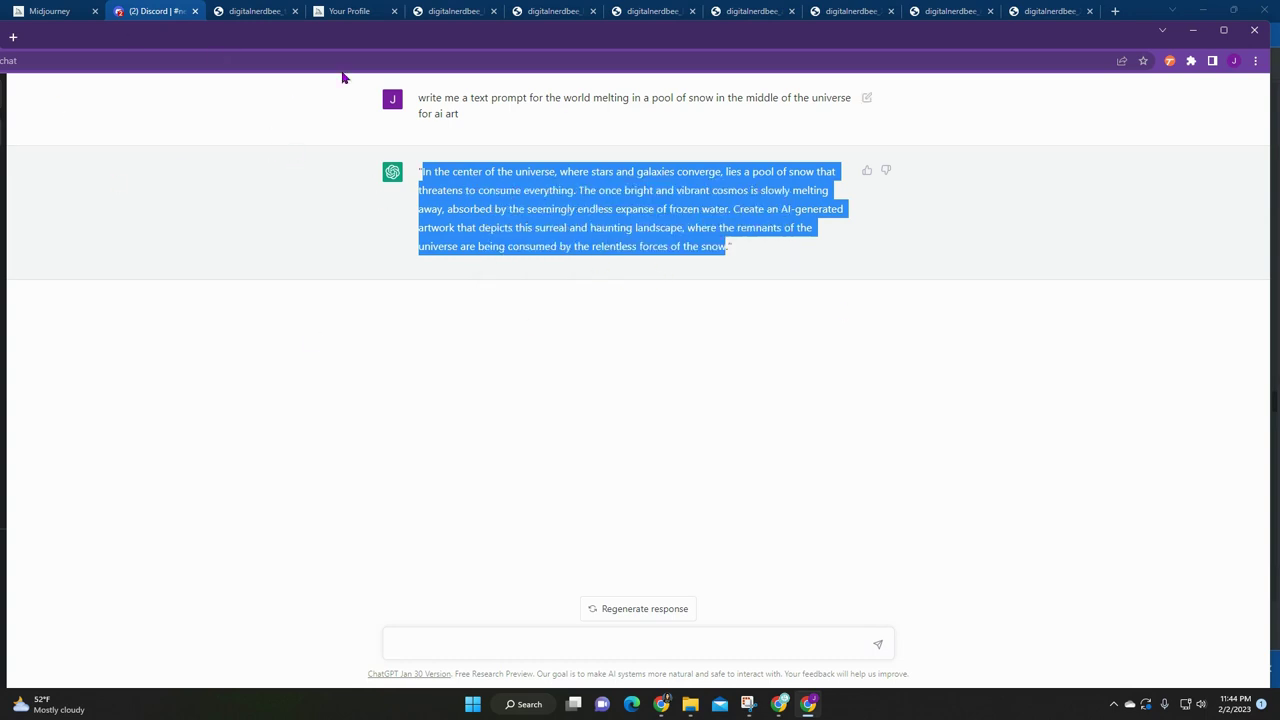
# Paste the ChatGPT-written snow-universe paragraph into a /imagine command and send it to Midjourney
pyautogui.click(160, 10)
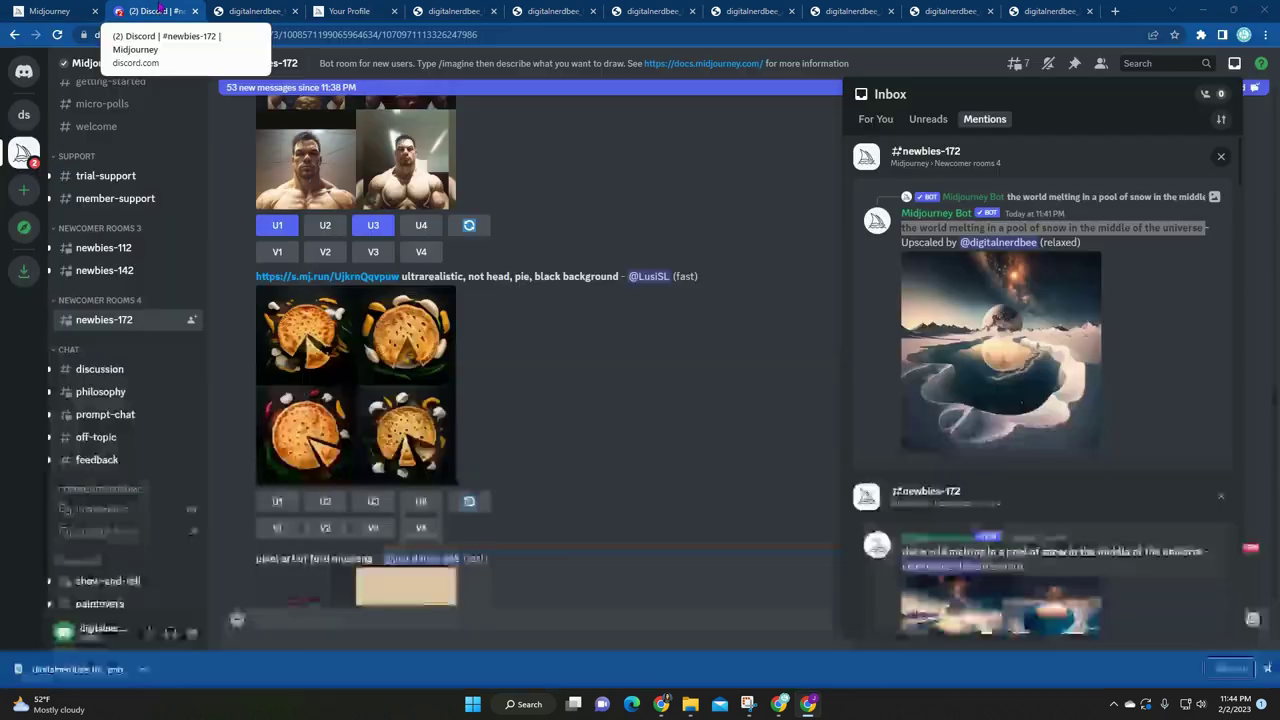
pyautogui.click(465, 620)
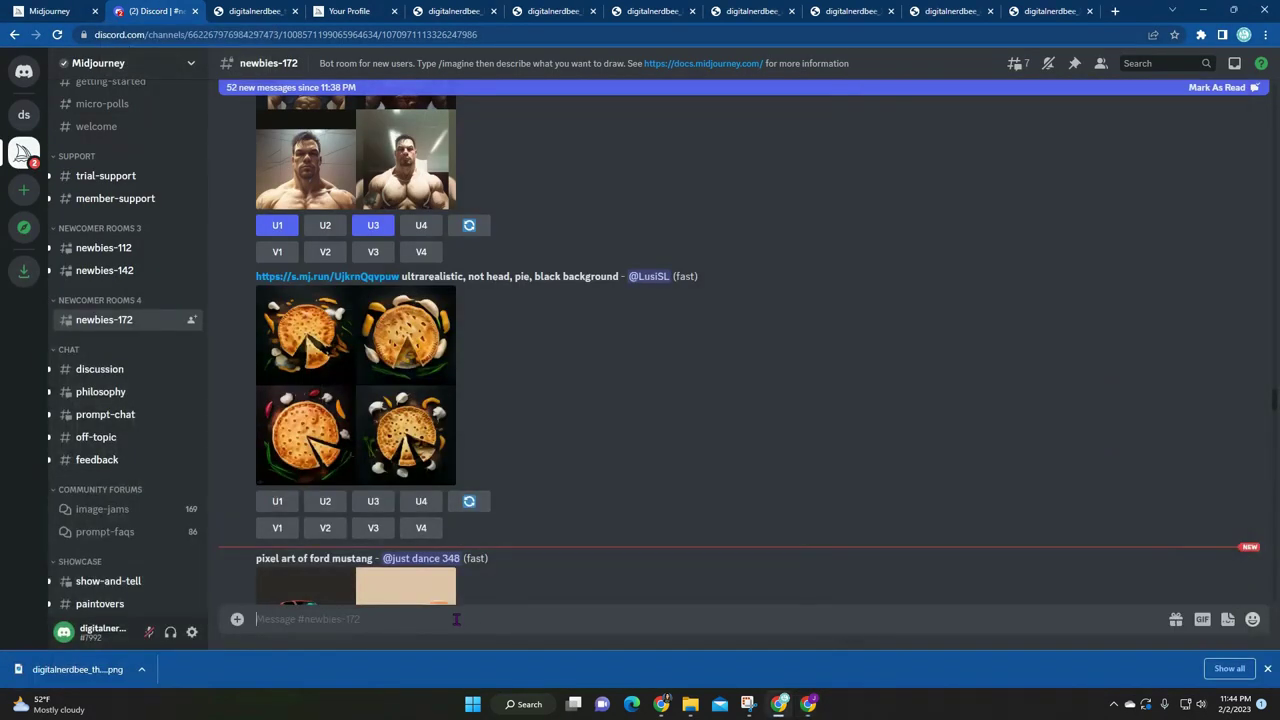
pyautogui.write('/imagine')
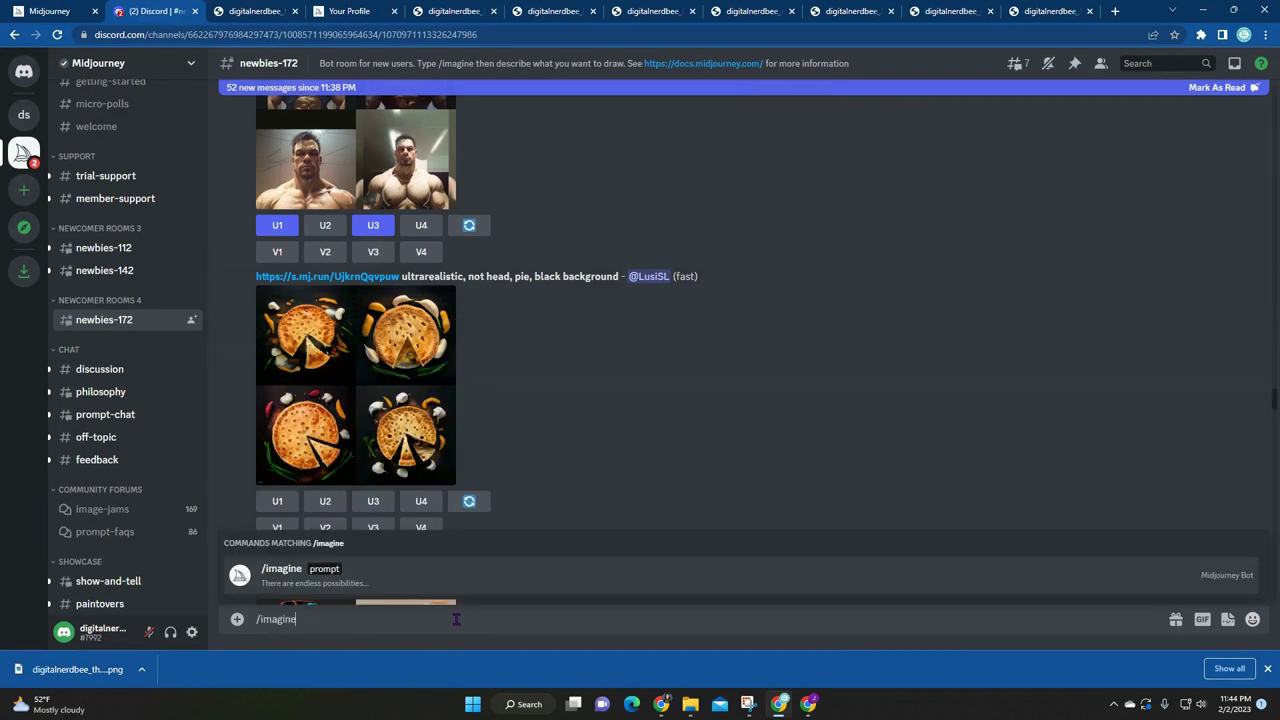
pyautogui.click(390, 578)
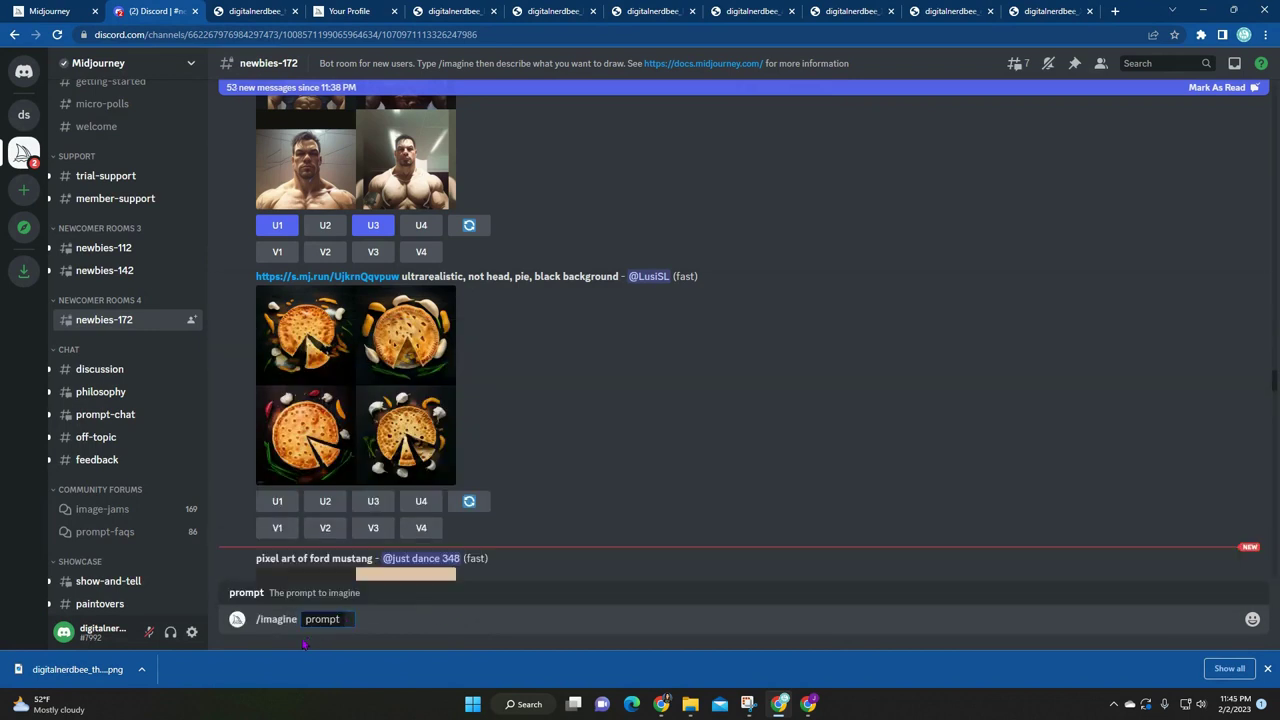
pyautogui.rightClick(351, 619)
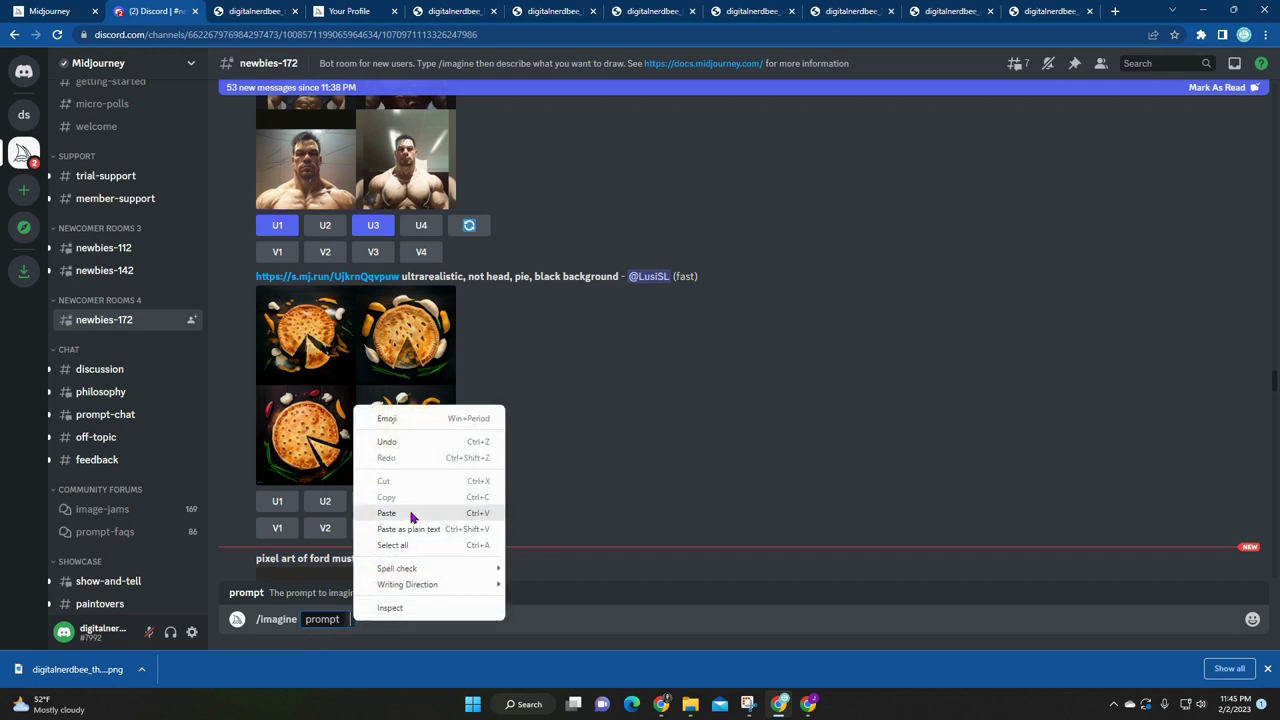
pyautogui.click(412, 512)
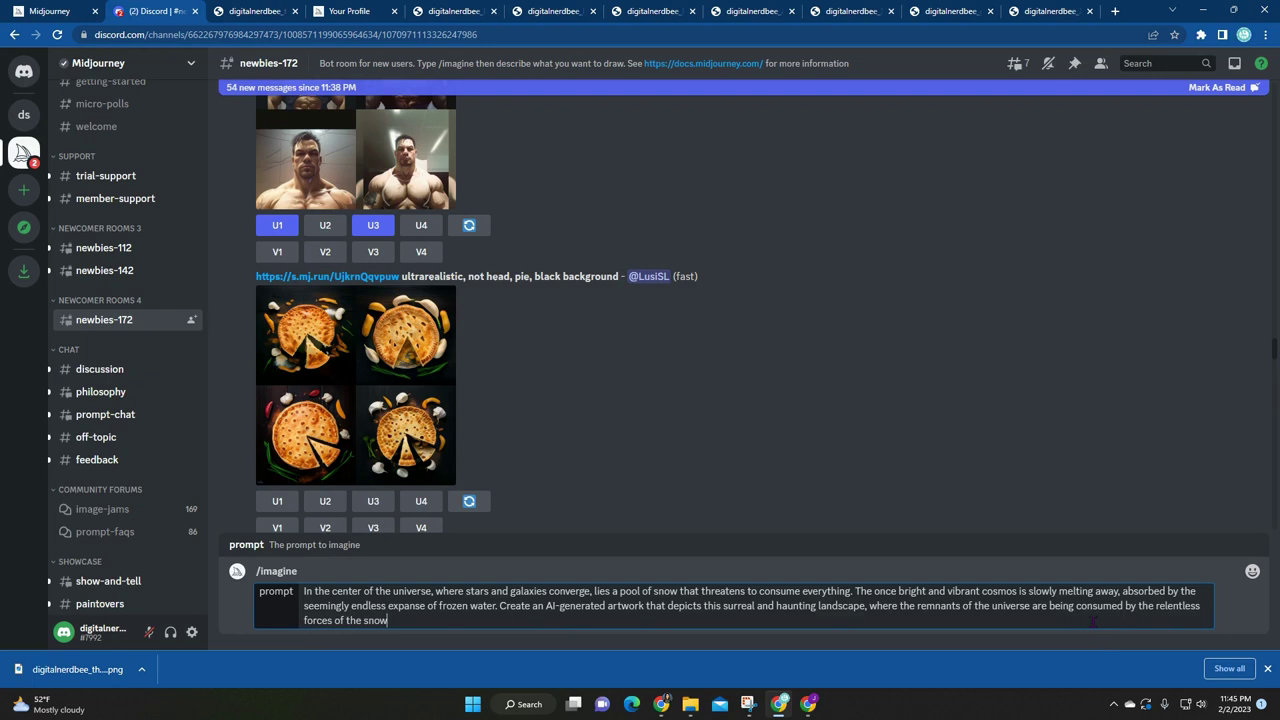
pyautogui.press('Return')
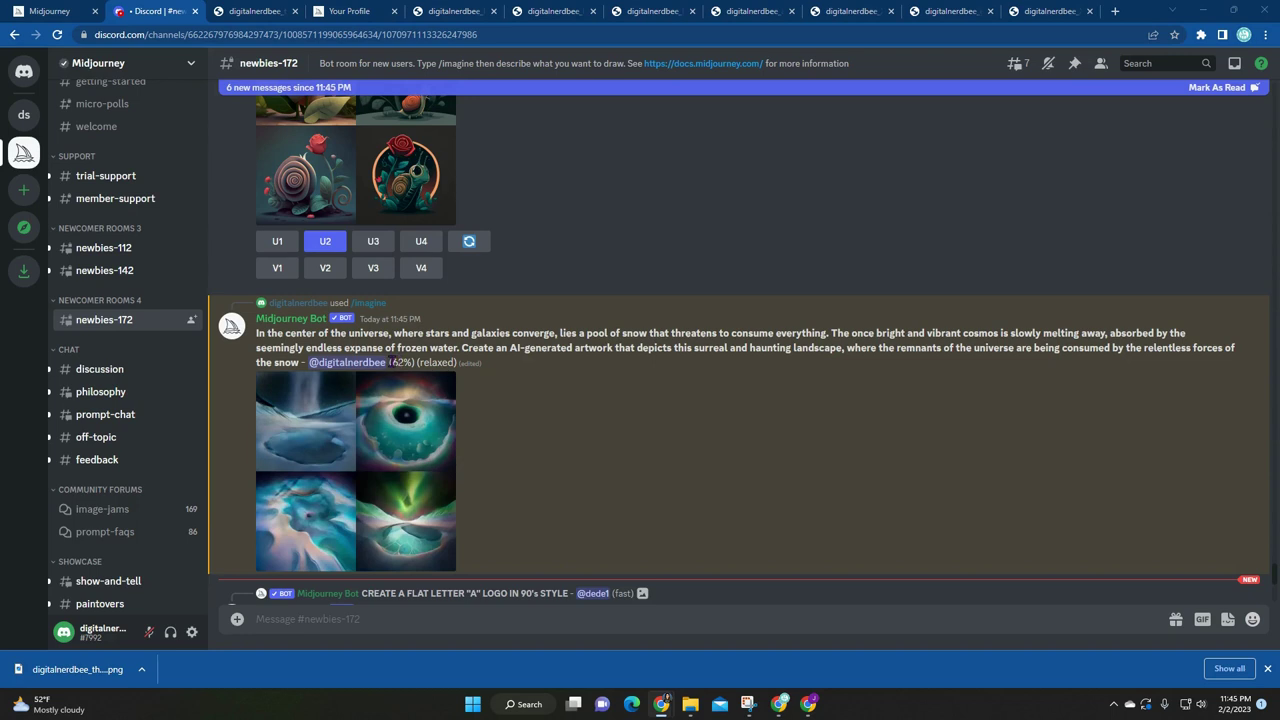
# Open the finished four-image frozen-cosmos grid enlarged in the viewer
pyautogui.moveTo(403, 362); pyautogui.dragTo(411, 362)
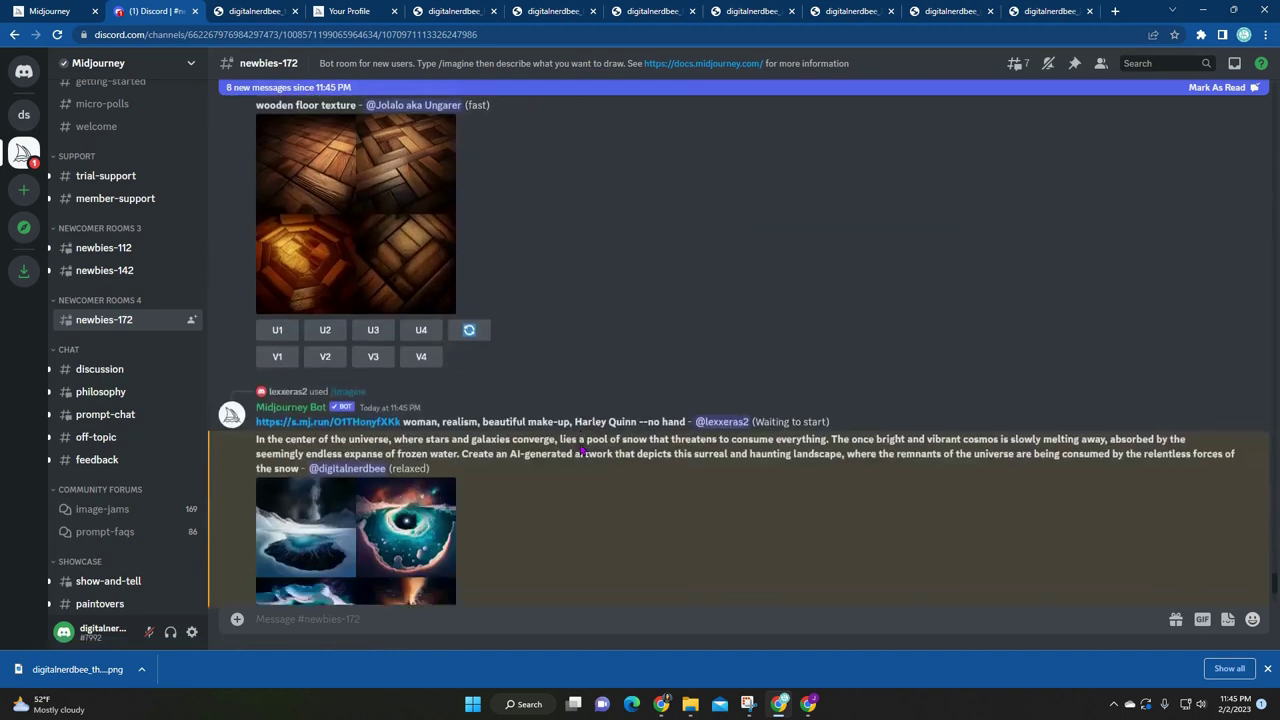
pyautogui.scroll(2, 580, 450)
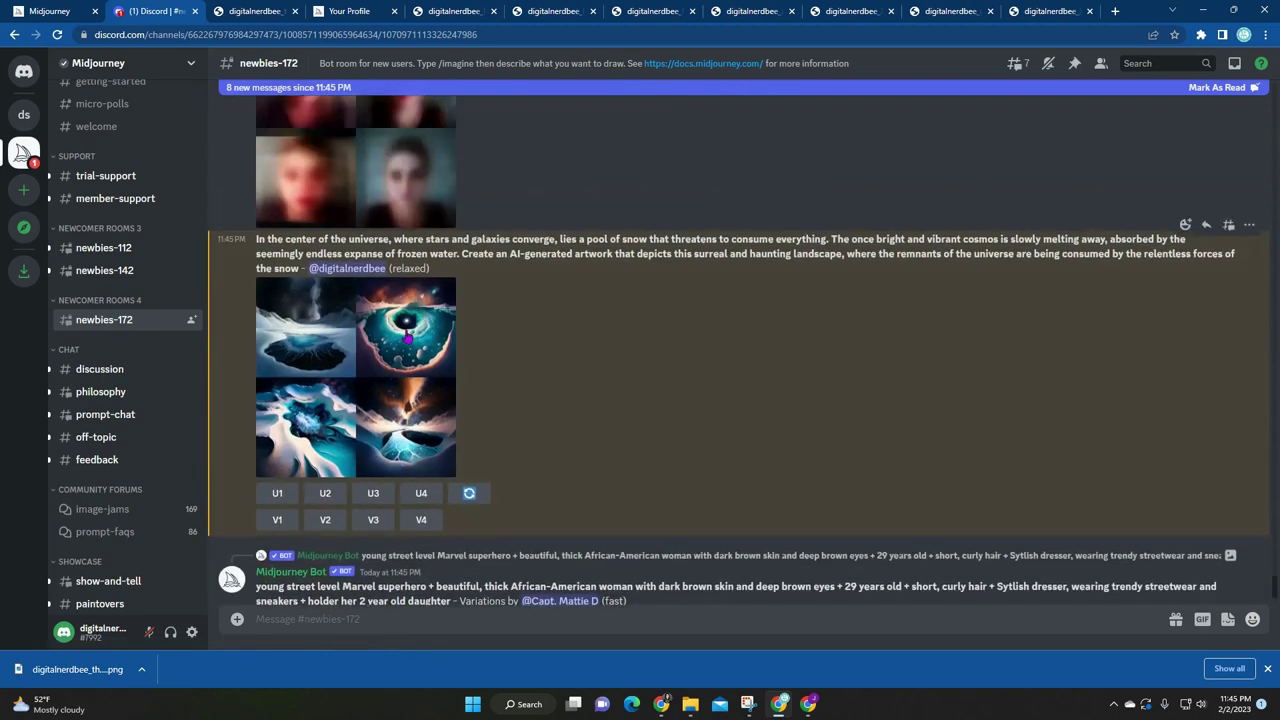
pyautogui.click(345, 369)
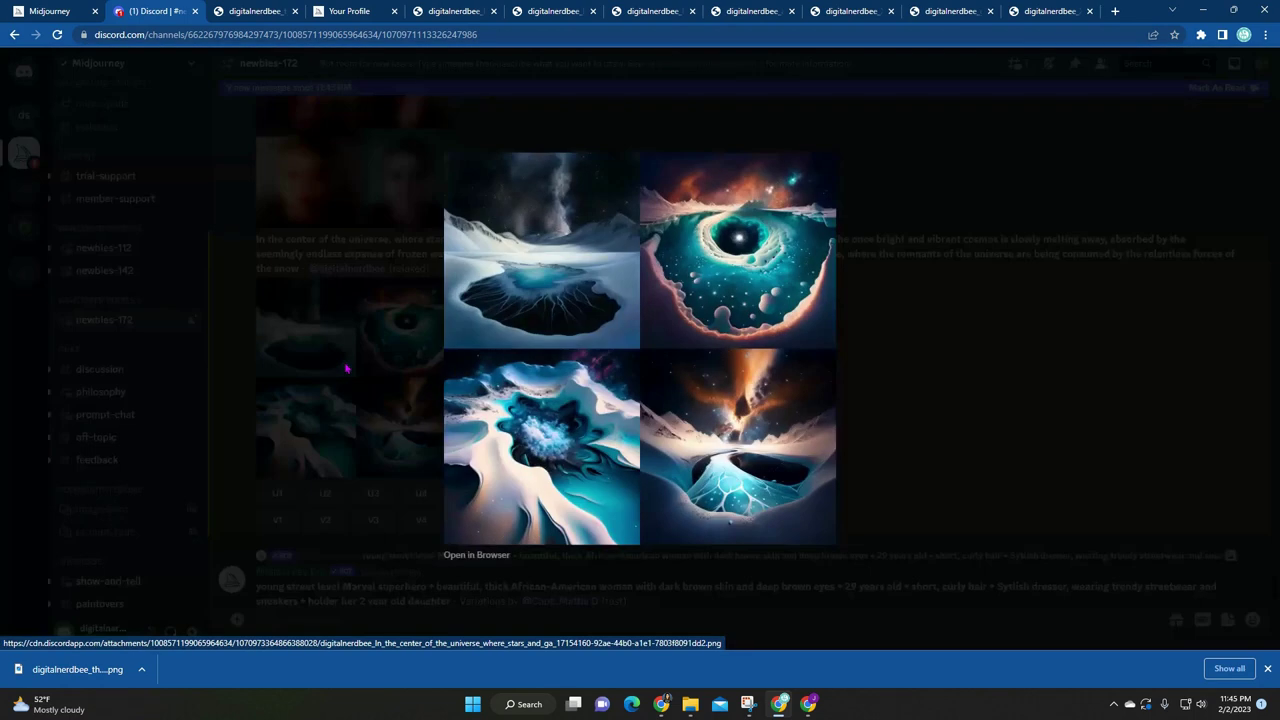